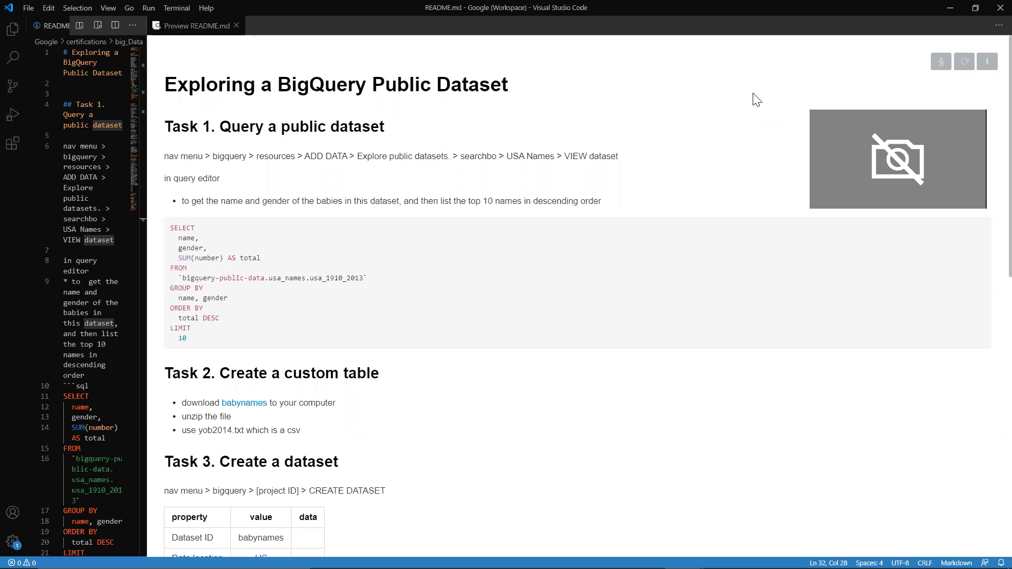
Step: Switch to the Google Cloud console in the browser and go to the home dashboard of the GCP data certification project
key("alt+Tab")
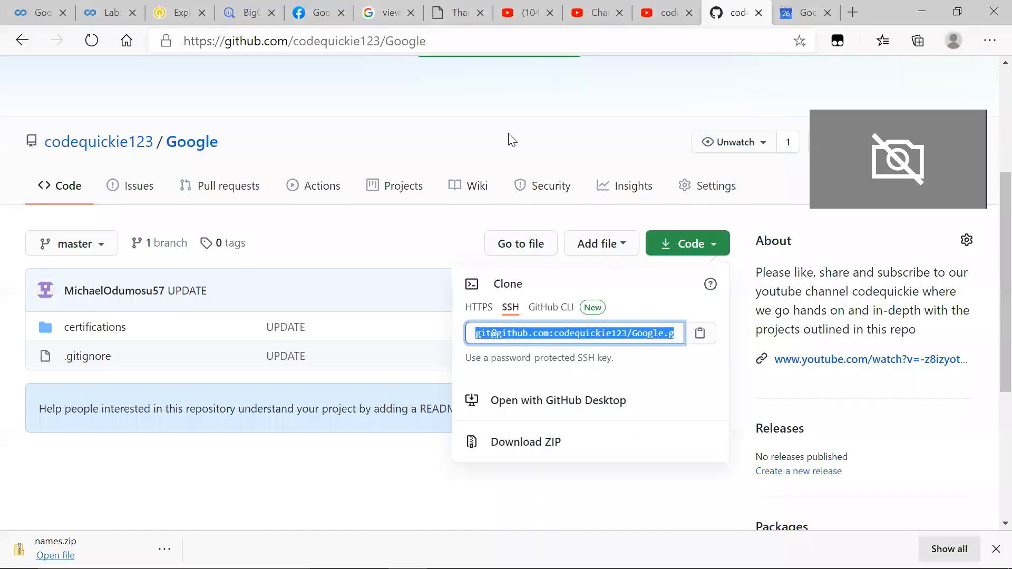
left_click(295, 8)
left_click(258, 11)
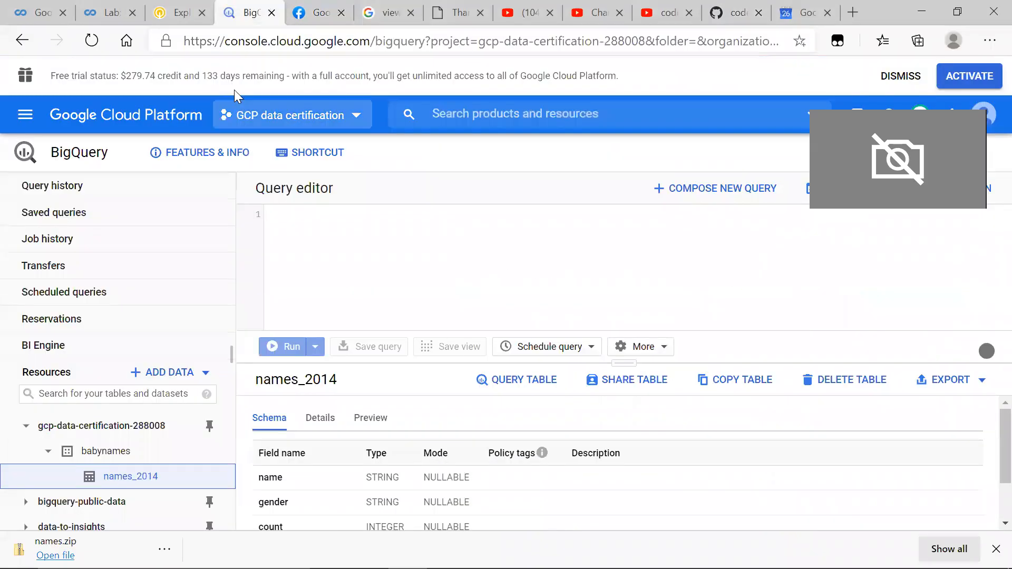
left_click(32, 127)
left_click(45, 157)
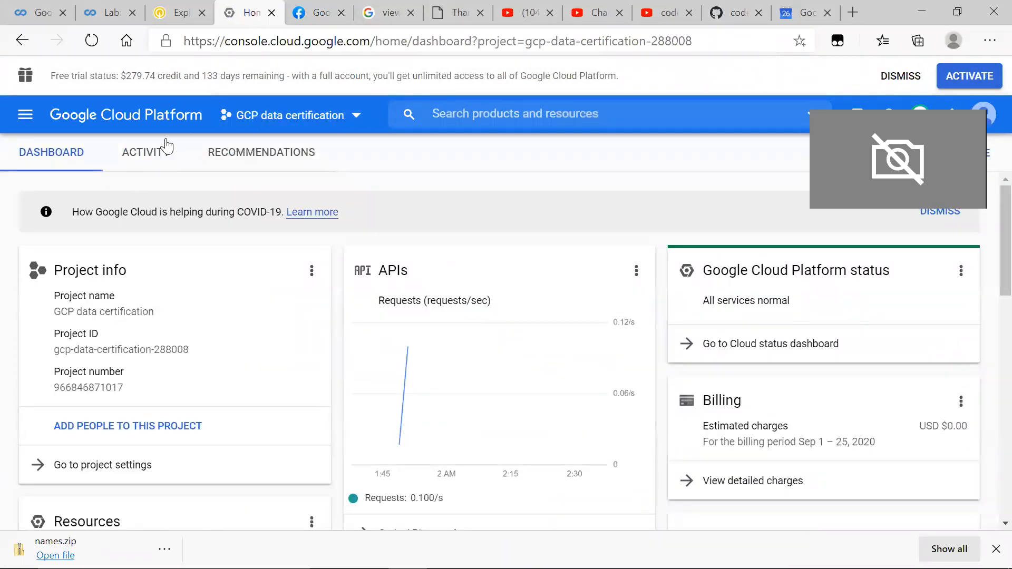
left_click(305, 113)
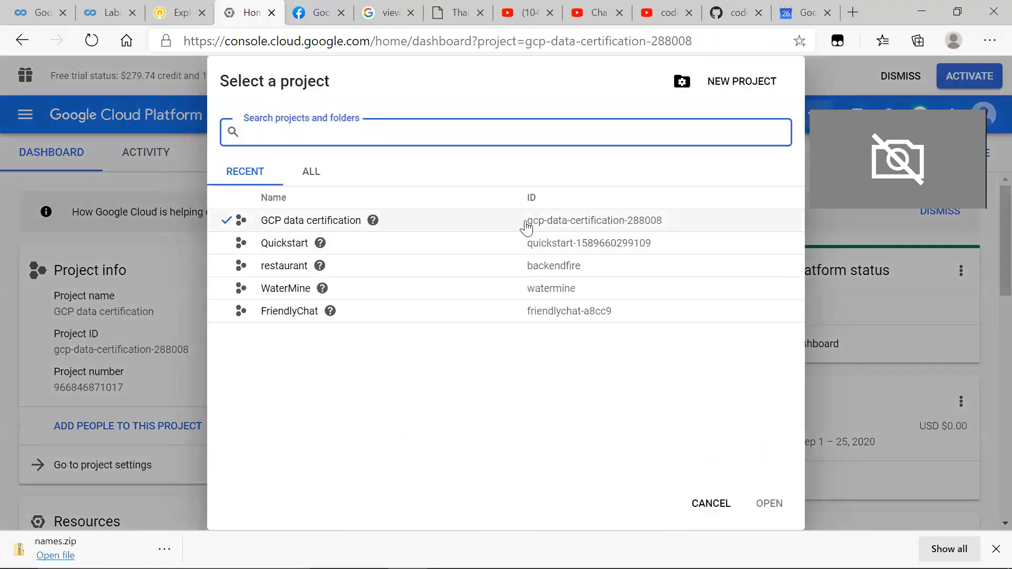
left_click(712, 503)
left_click(335, 116)
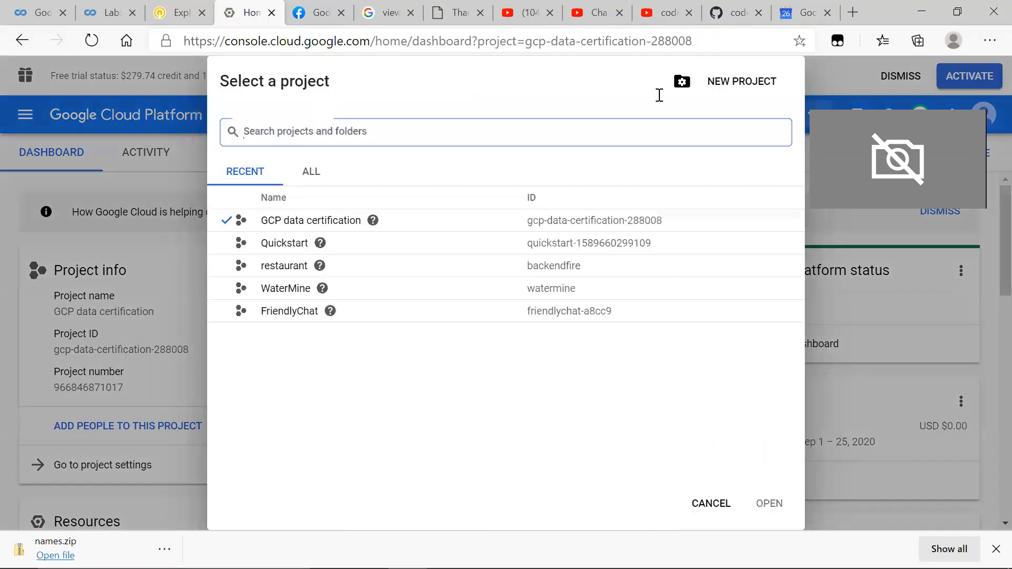
left_click(712, 503)
Step: Open BigQuery from the Google Cloud product list for the GCP data certification project
left_click(25, 115)
scroll(81, 386, "down", 5)
scroll(79, 384, "up", 5)
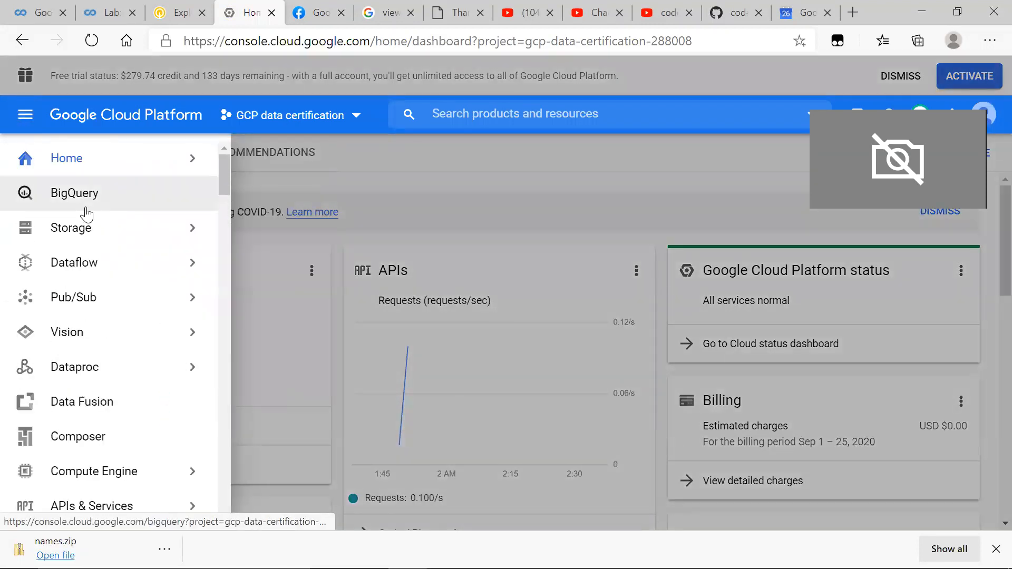
scroll(120, 447, "down", 4)
scroll(120, 447, "down", 3)
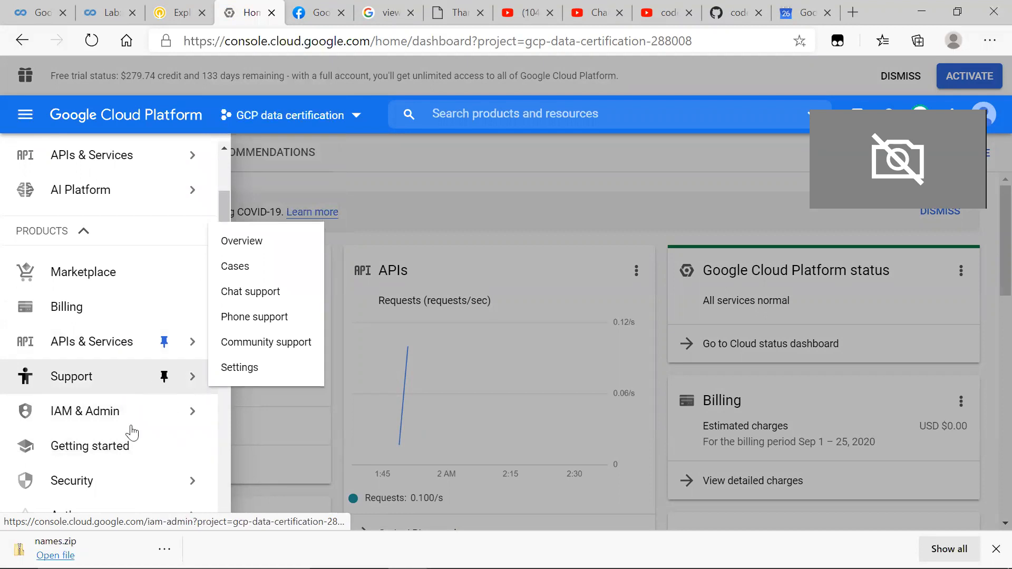
scroll(131, 429, "up", 10)
left_click(97, 193)
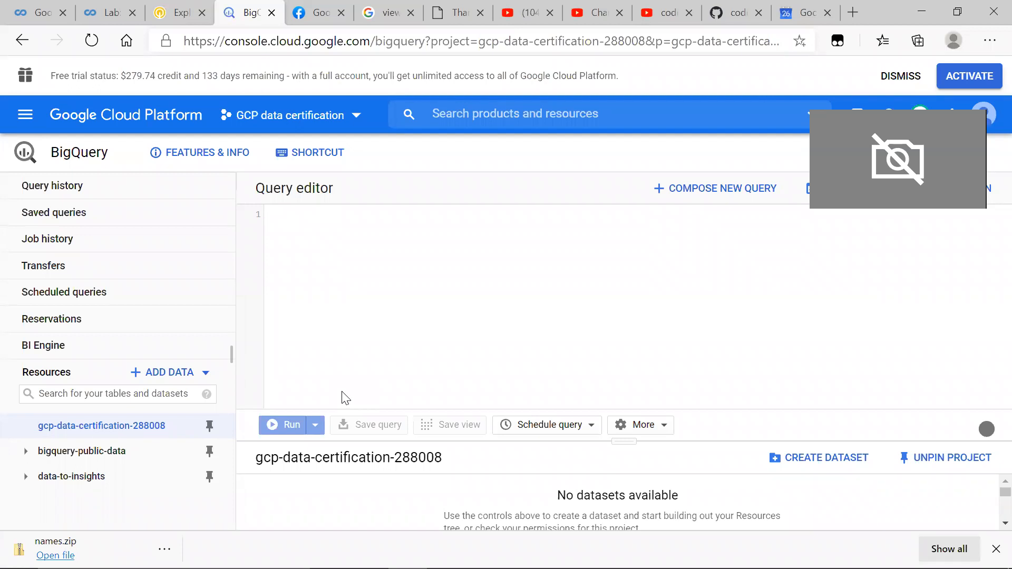
Step: Explore the public datasets available to add as a resource and search them for "usa names"
key("alt+Tab")
key("alt+Tab")
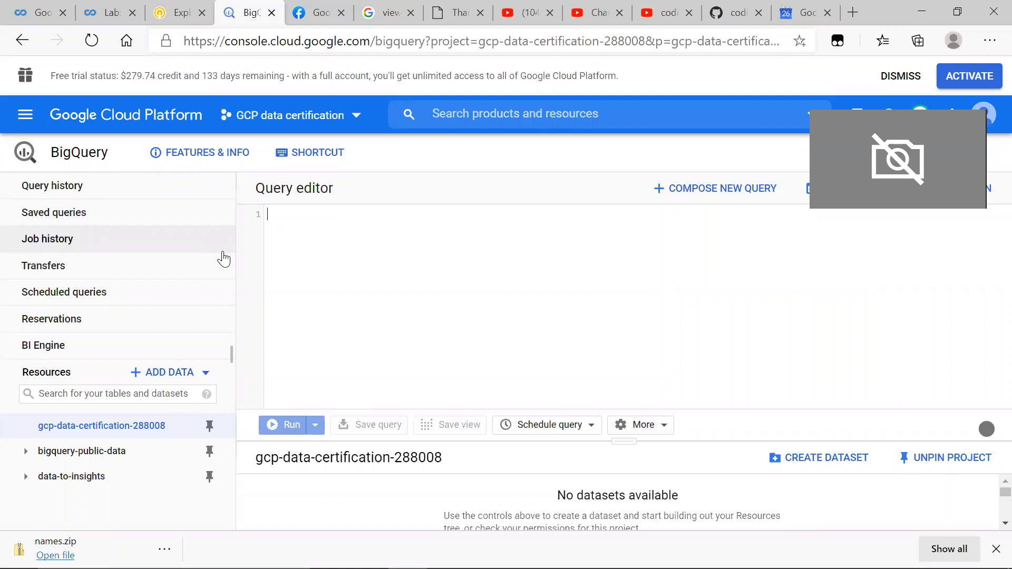
left_click(148, 373)
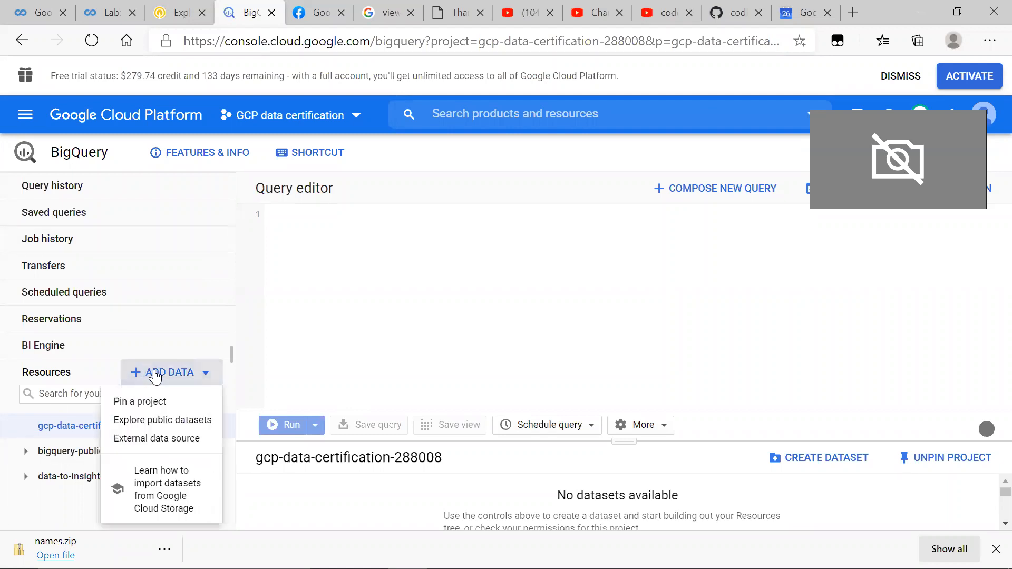
left_click(158, 419)
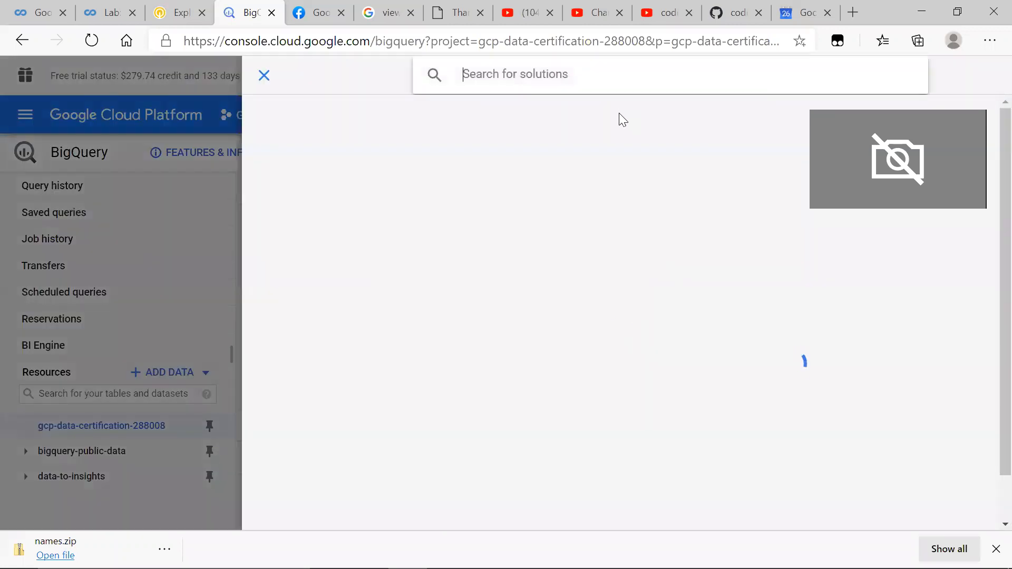
left_click(623, 79)
type("usa")
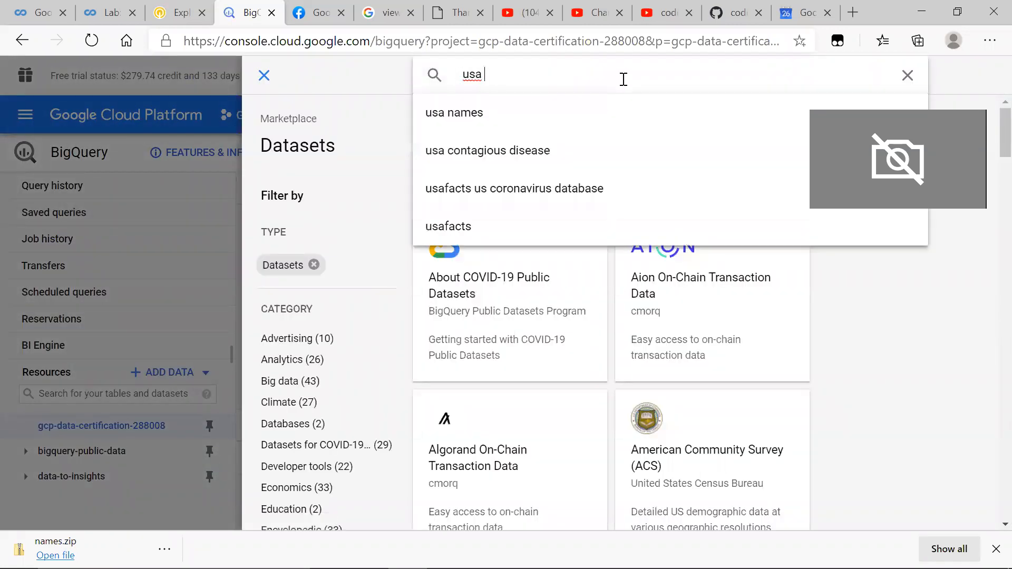
left_click(537, 109)
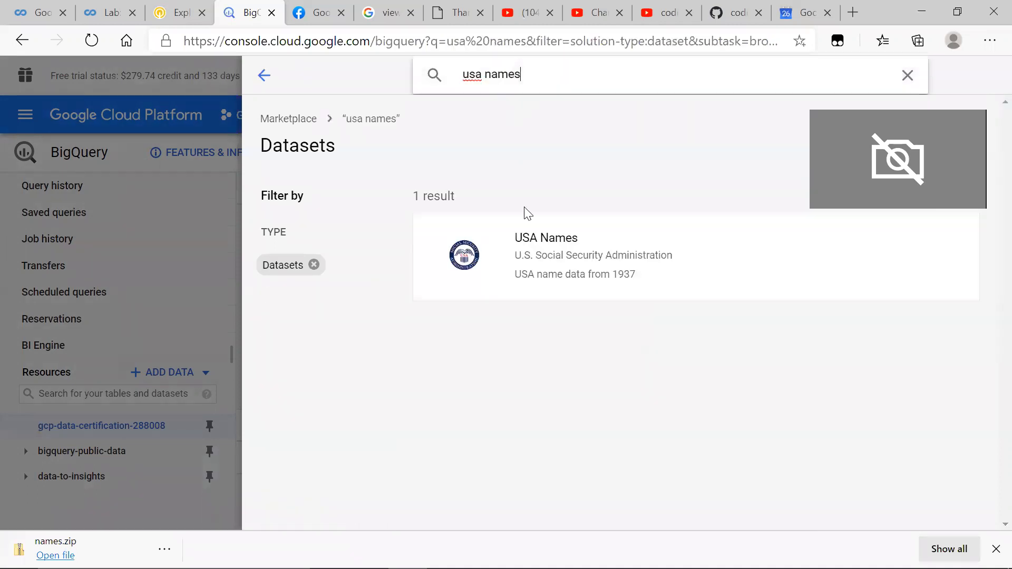
Step: View the USA Names dataset in BigQuery and enlarge the area showing its details
left_click(594, 257)
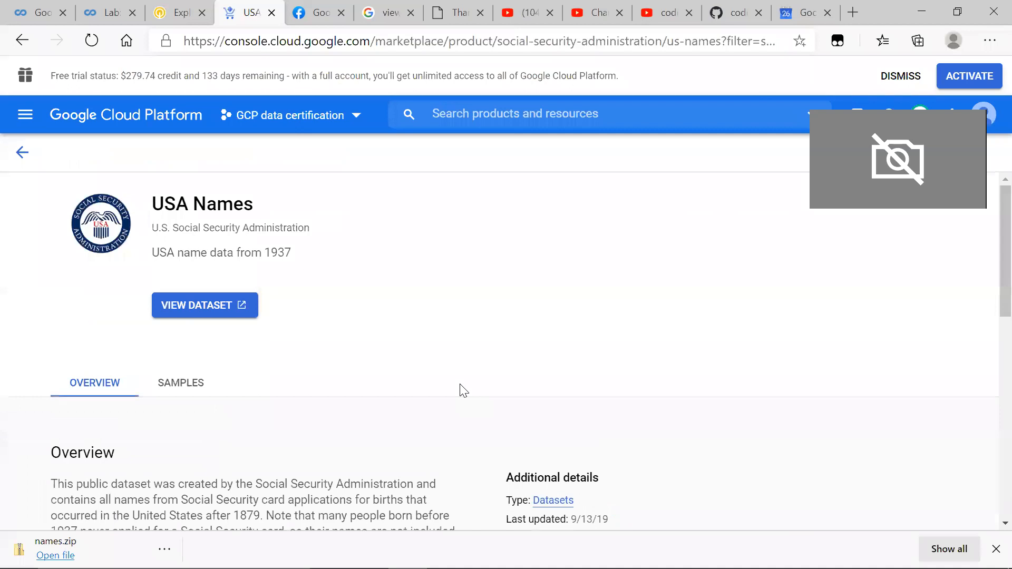
left_click(201, 308)
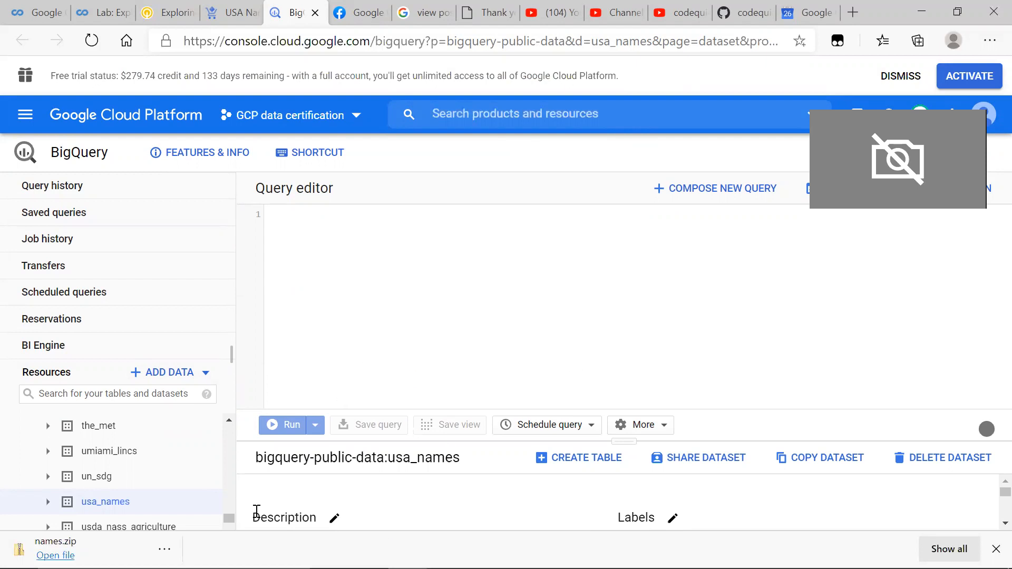
left_click_drag(627, 442, 568, 286)
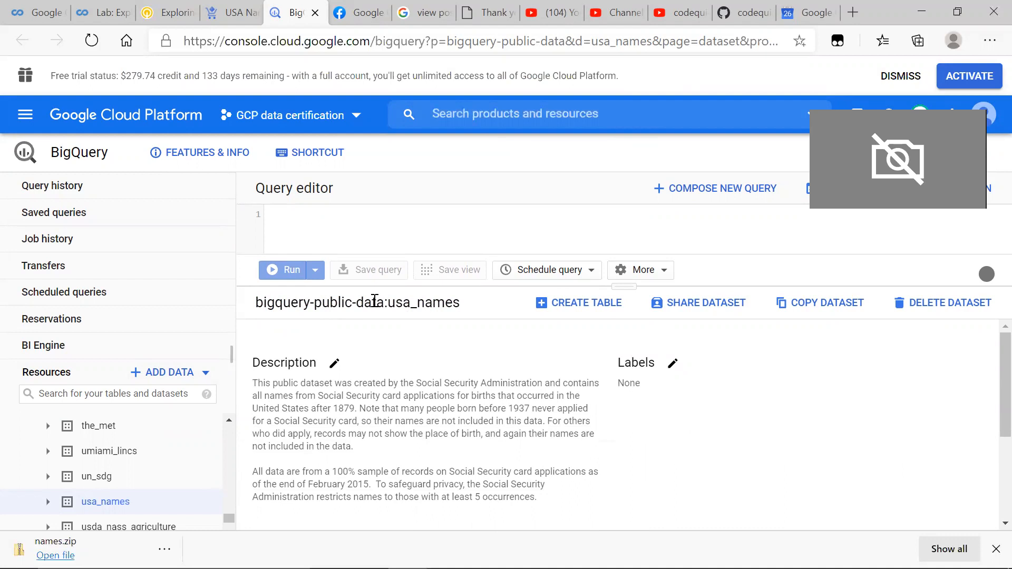
Step: Expand the usa_names dataset in the resources and open its usa_1910_2013 table
left_click(47, 503)
scroll(47, 508, "down", 2)
scroll(45, 508, "up", 1)
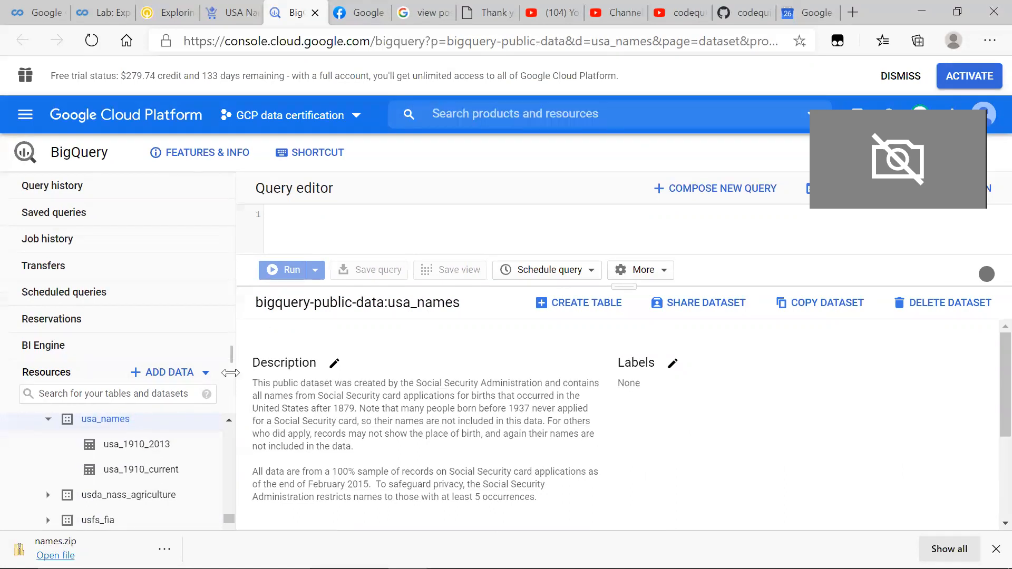
left_click(122, 449)
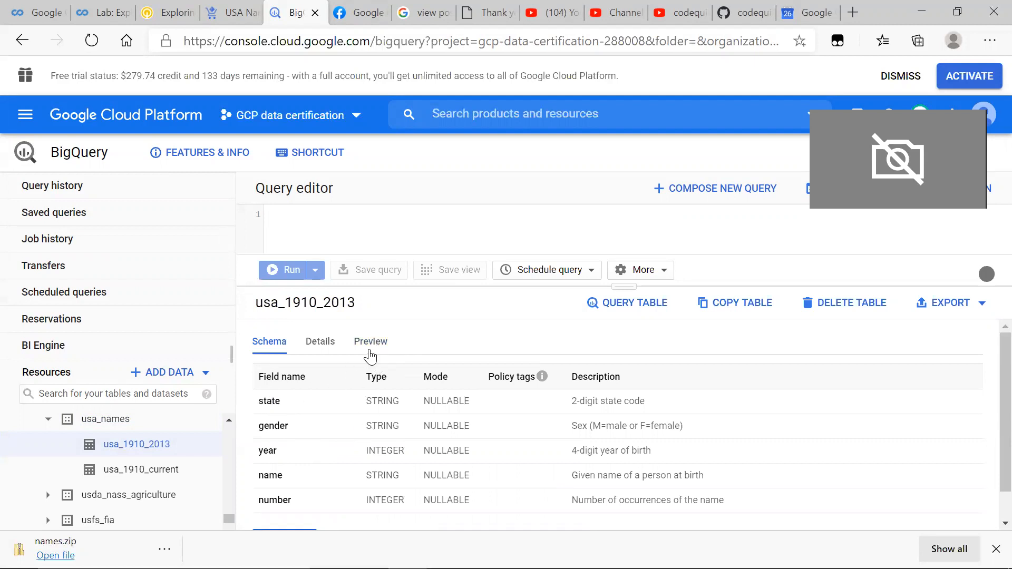
Step: Examine the preview rows and the schema of the usa_1910_2013 table
left_click(371, 357)
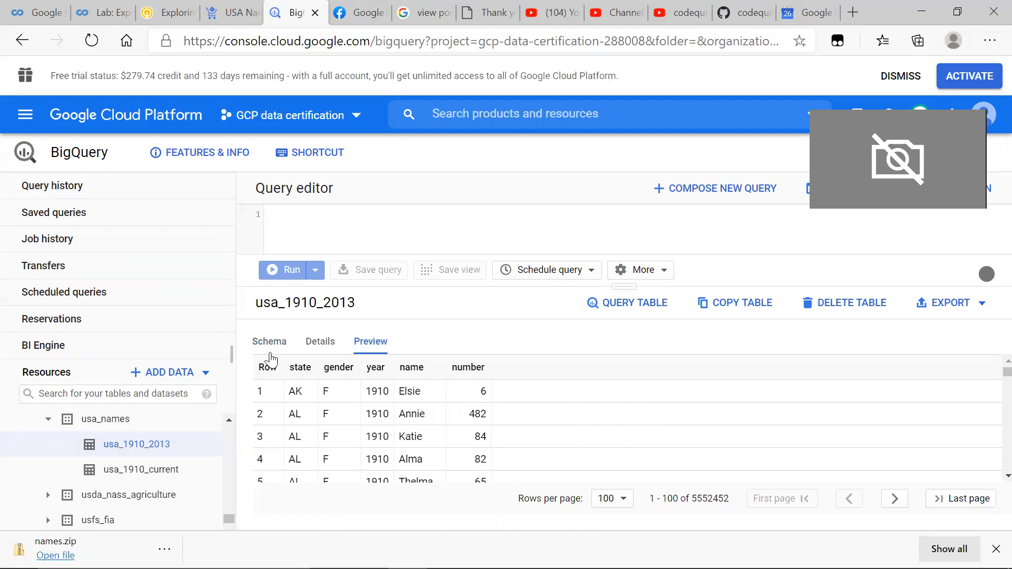
left_click(268, 352)
left_click(377, 360)
scroll(264, 436, "down", 3)
scroll(262, 436, "up", 3)
left_click(271, 348)
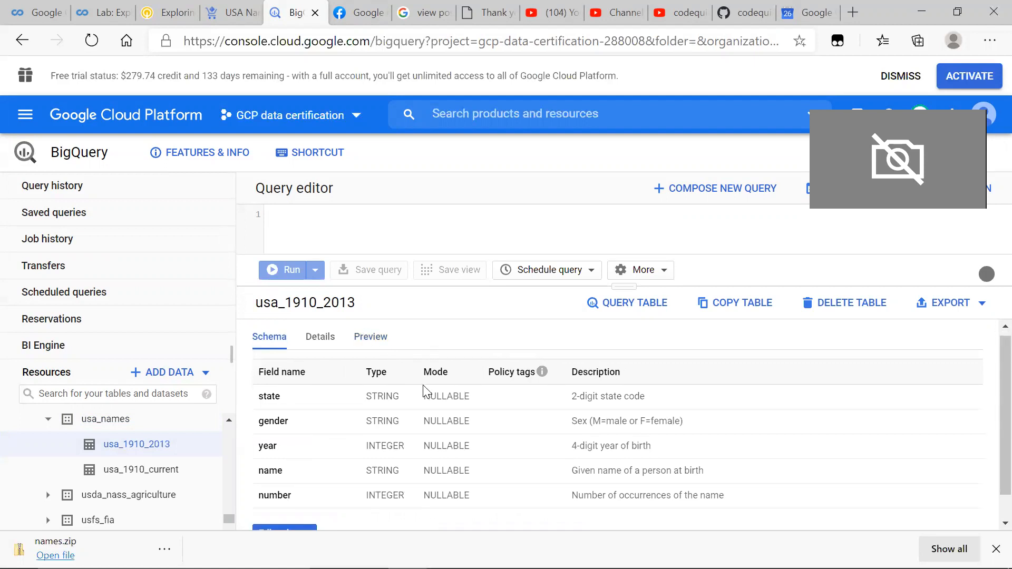
Step: Copy the Task 1 top-10 names SQL query from the README in Visual Studio Code into the BigQuery query editor and run it
key("alt+Tab")
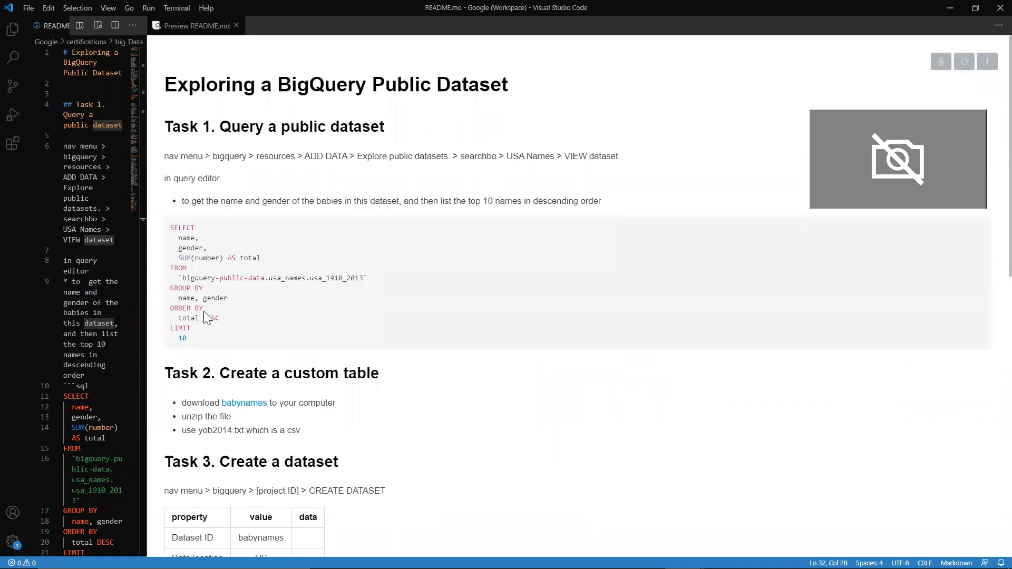
left_click_drag(209, 333, 164, 234)
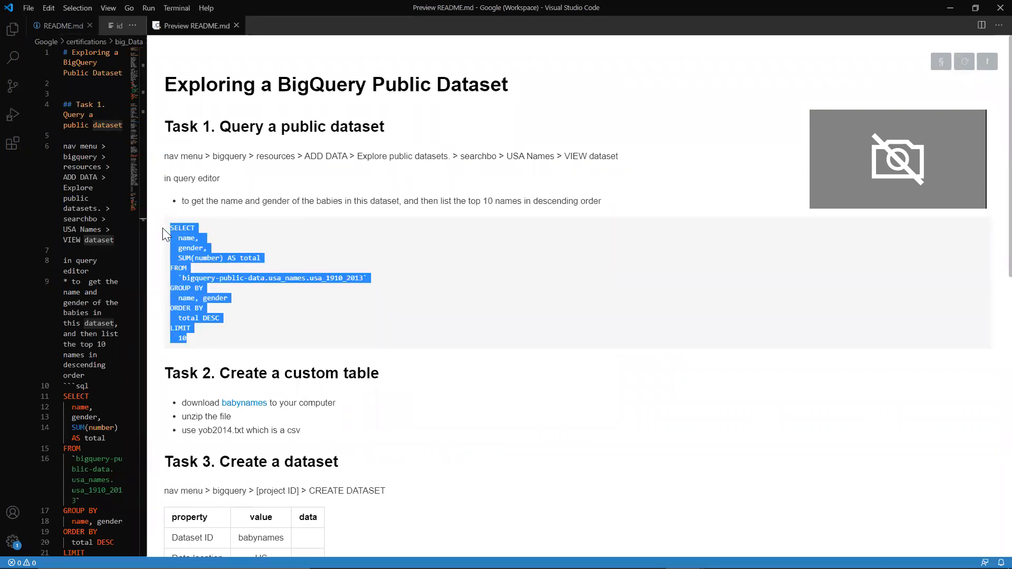
key("alt+Tab")
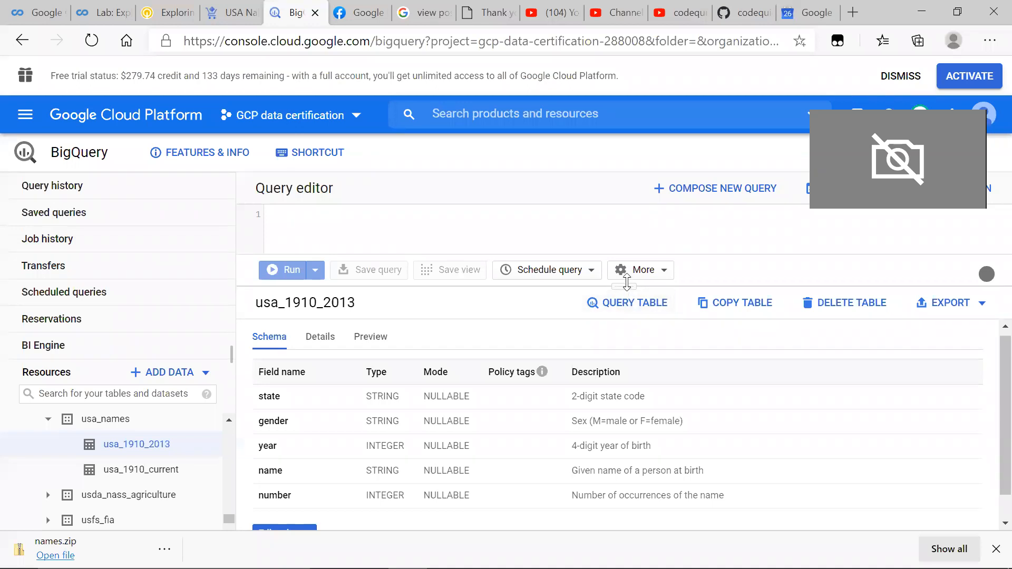
left_click_drag(627, 283, 628, 445)
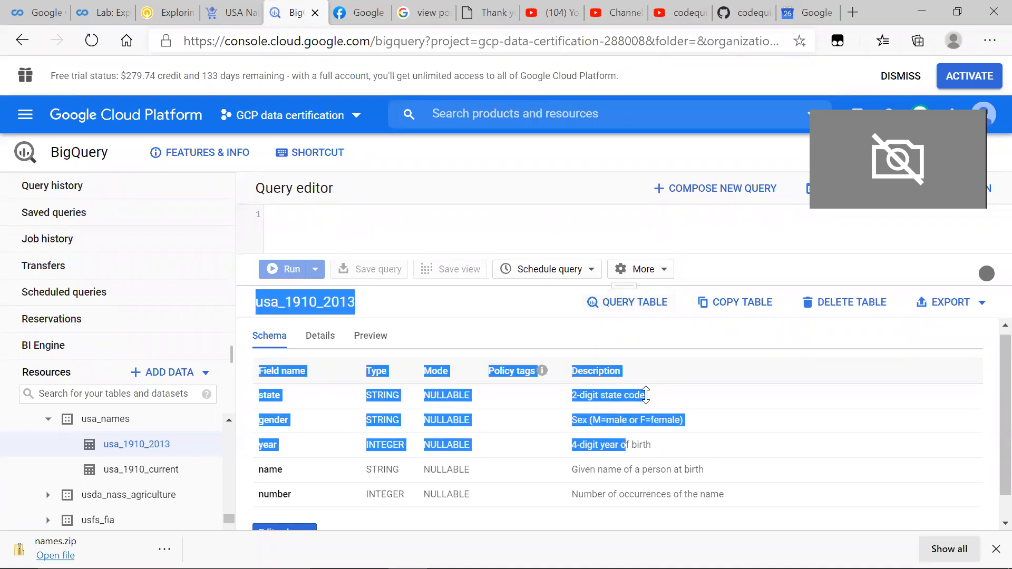
left_click(433, 242)
type("SELECT   name,   gender,   SUM(number) AS total FROM   `bigquery-public-data.usa_names.usa_1910_2013` GROUP BY   name, gender ORDER BY   total DESC LIMIT   10")
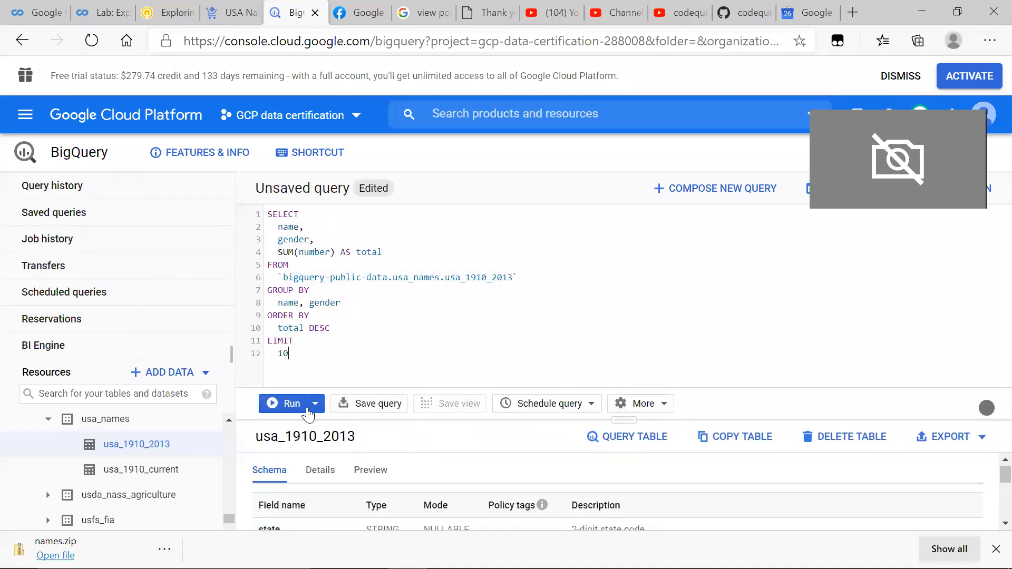
left_click(285, 416)
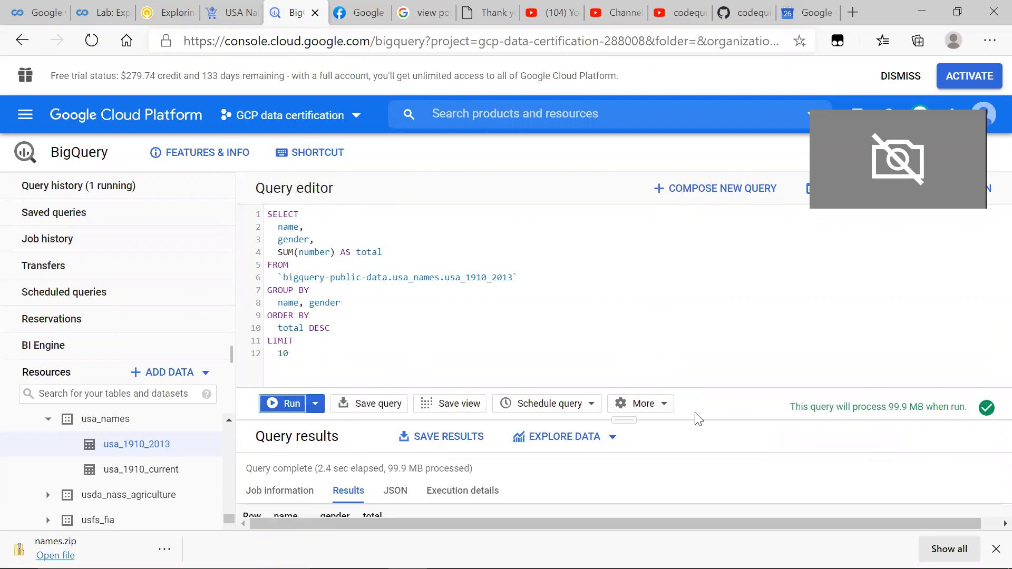
Step: Enlarge the query results area and review the returned names, genders and totals
left_click_drag(631, 420, 605, 312)
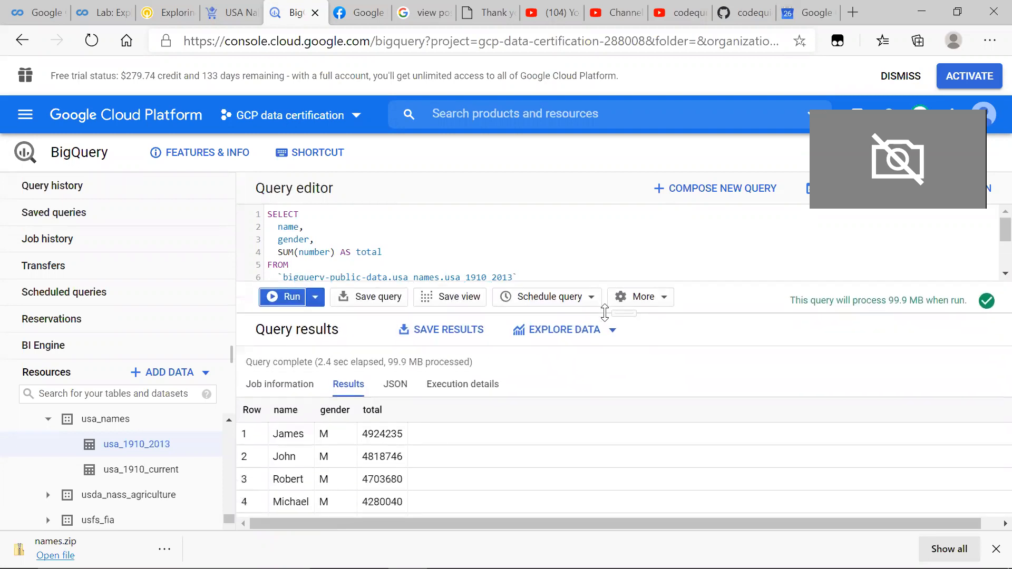
scroll(470, 490, "down", 3)
scroll(471, 491, "up", 3)
left_click(619, 309)
left_click_drag(617, 315, 590, 308)
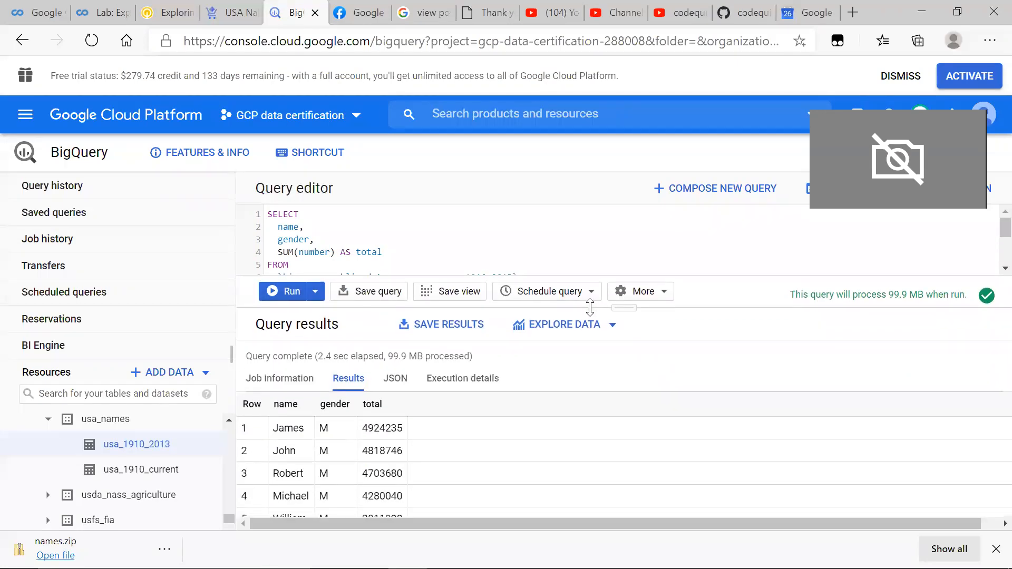
scroll(320, 506, "down", 1)
Step: Enlarge the query editor again and delete the whole query from it
key("alt+Tab")
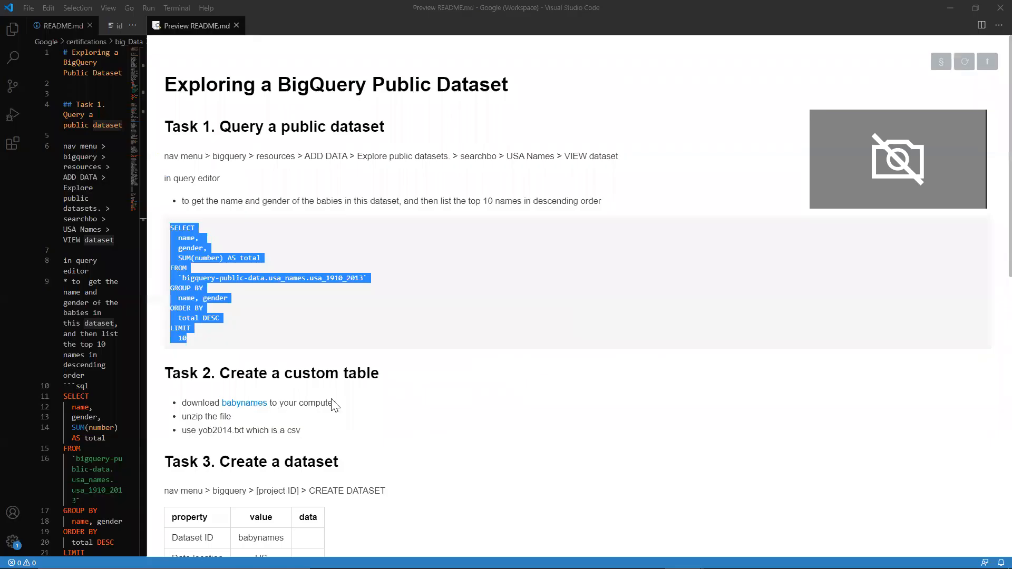
key("alt+Tab")
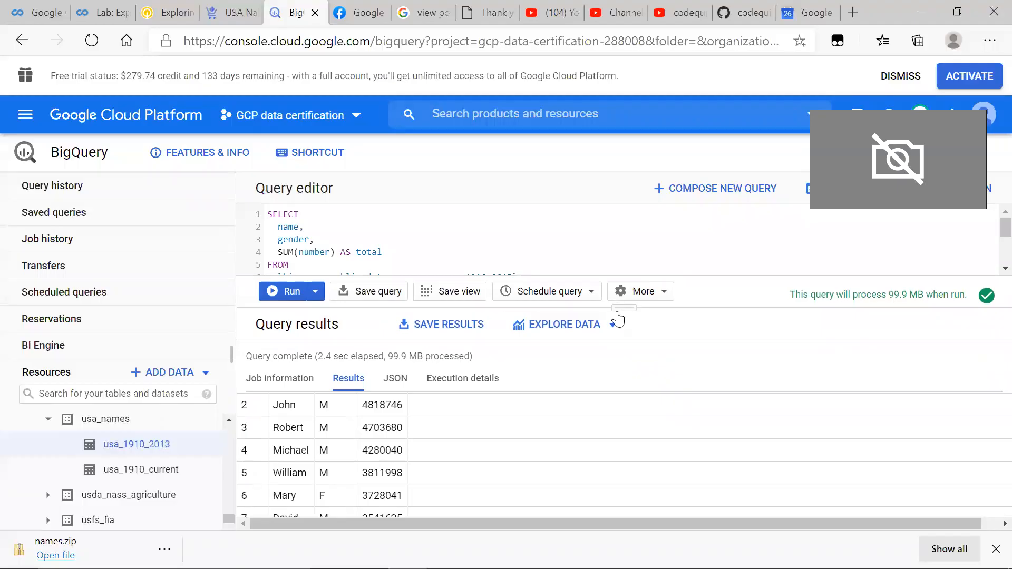
left_click_drag(629, 308, 618, 401)
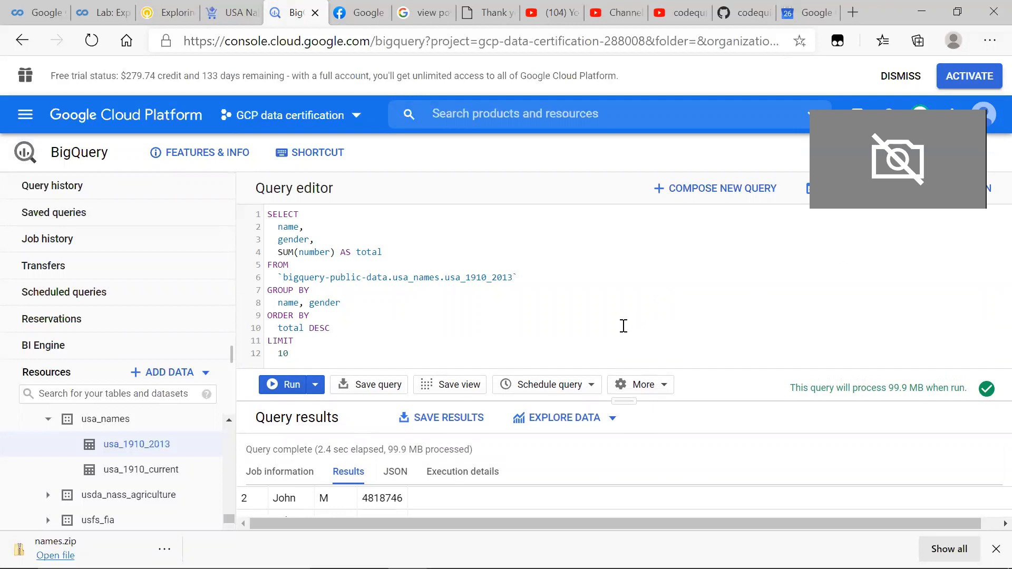
key("ctrl+a")
key("BackSpace")
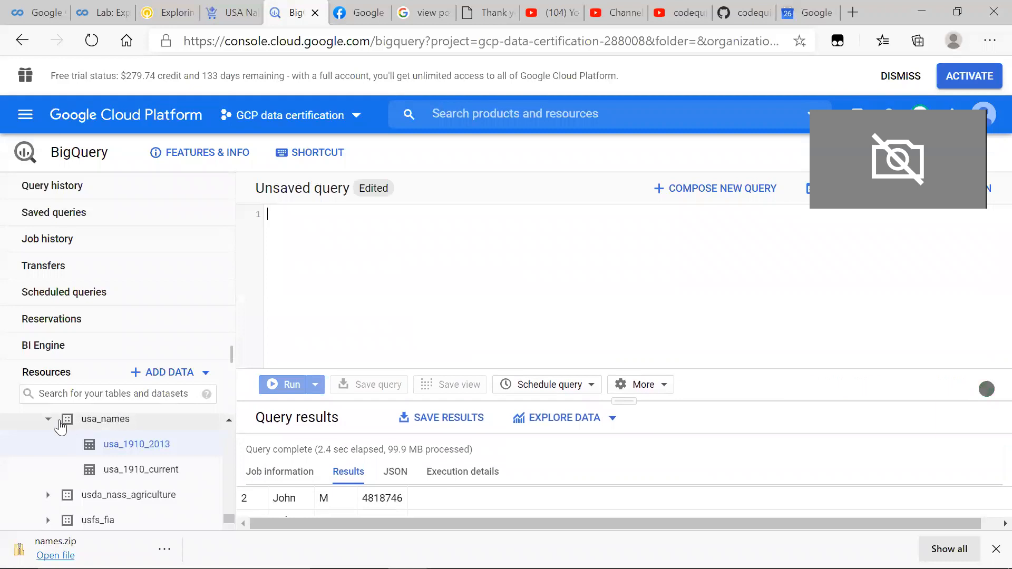
Step: Collapse the bigquery-public-data resources and select the gcp-data-certification-288008 project
scroll(62, 427, "up", 20)
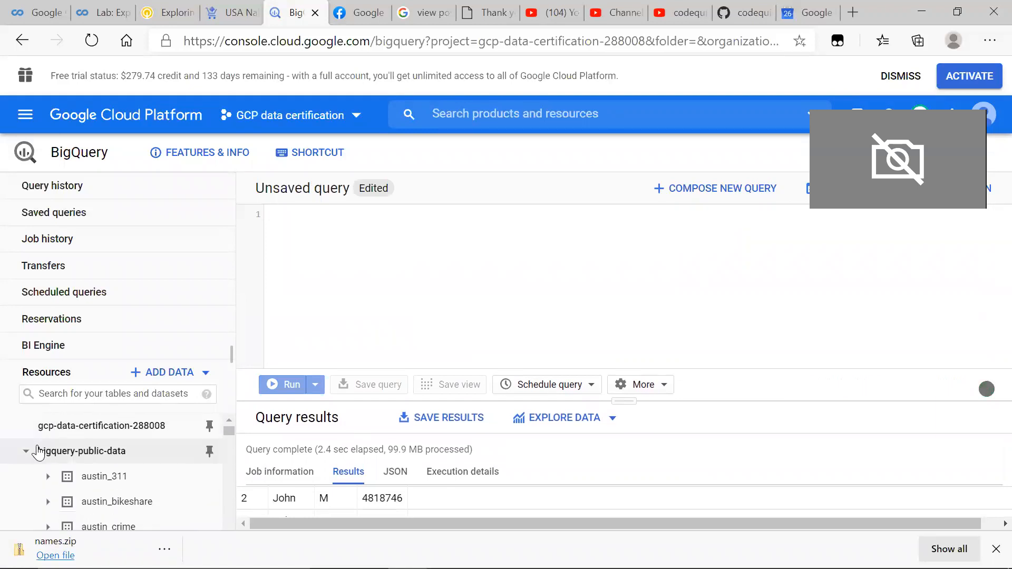
left_click(27, 452)
left_click(150, 435)
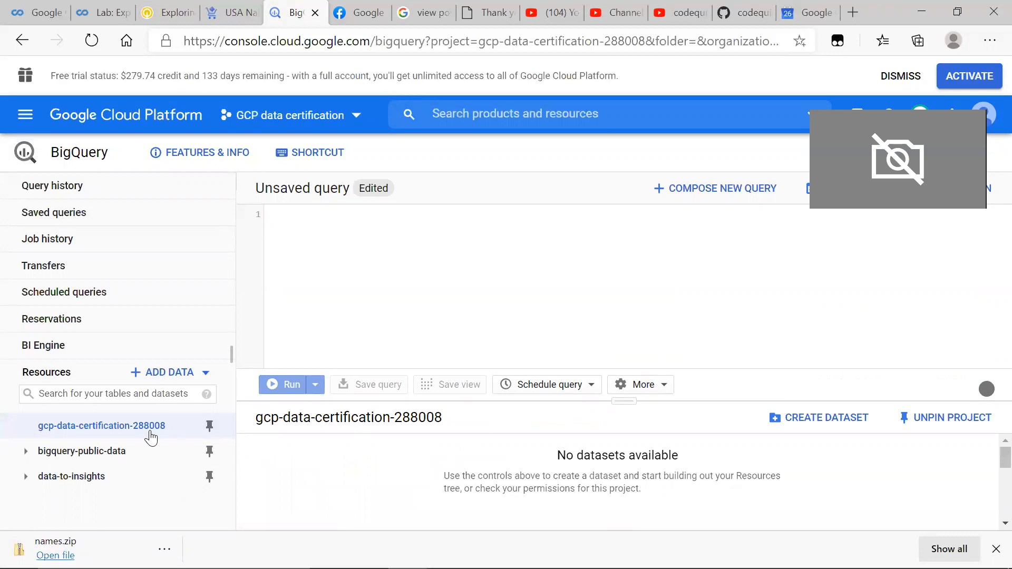
key("alt+Tab")
key("alt+Tab")
key("alt")
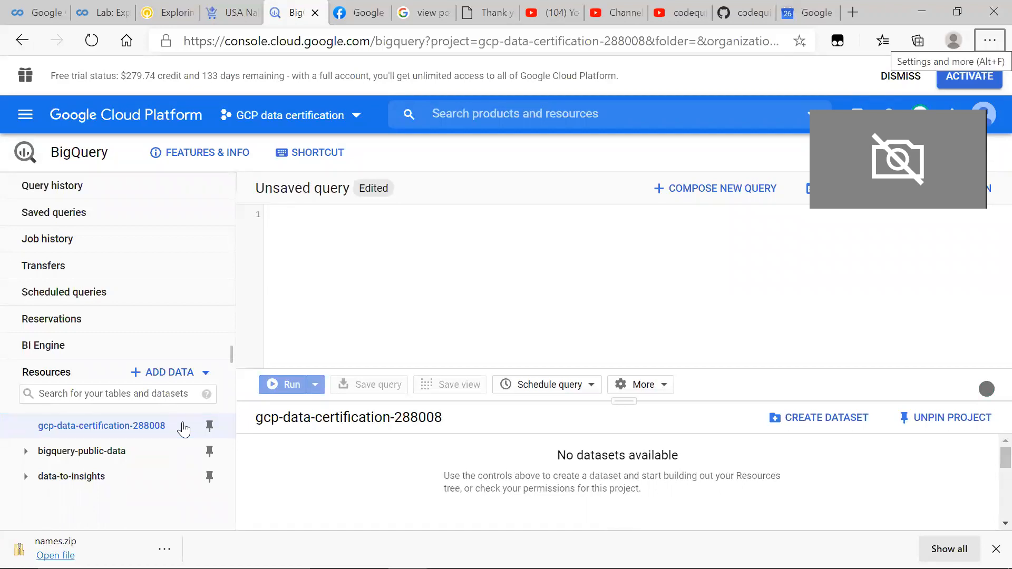
Step: Start a new dataset in the gcp-data-certification-288008 project and set its ID to babynames, copied from the README in Visual Studio Code
left_click(833, 419)
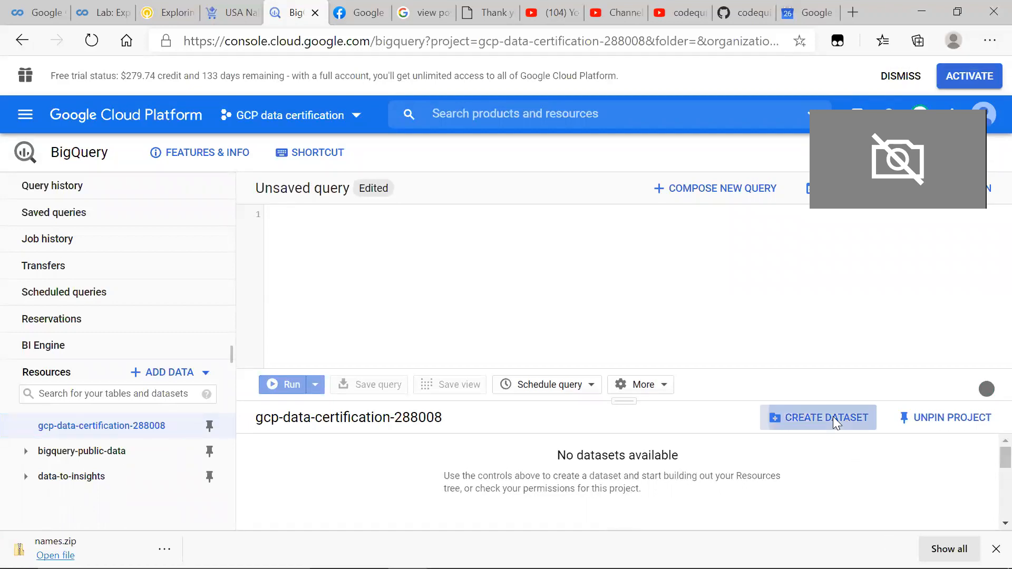
key("alt+Tab")
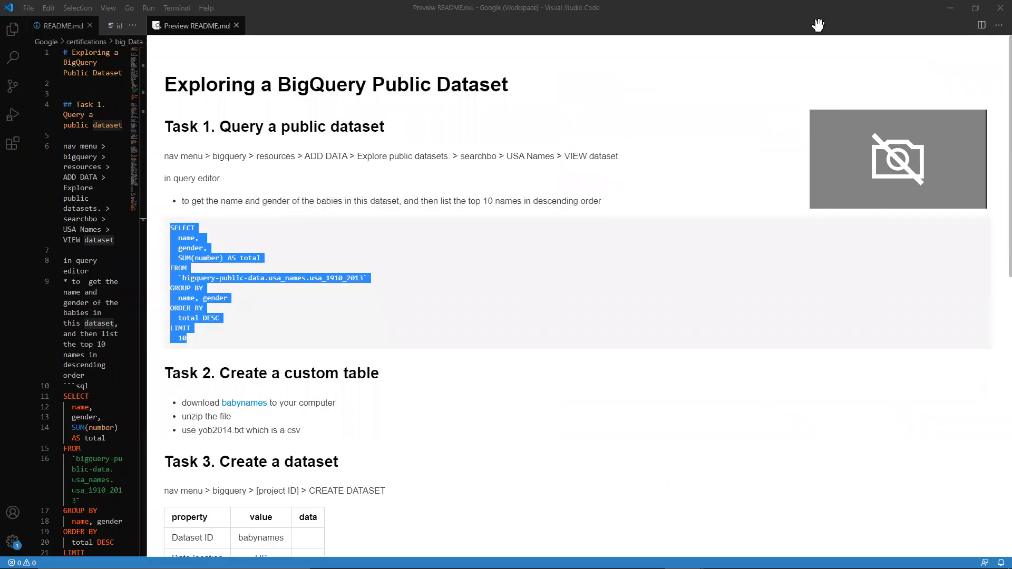
key("alt+Tab")
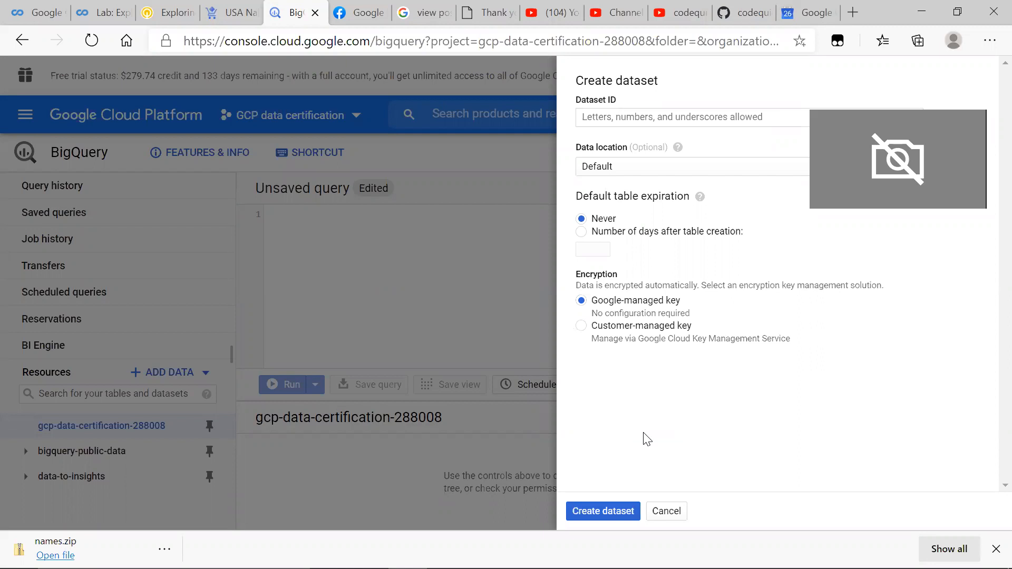
key("alt+Tab")
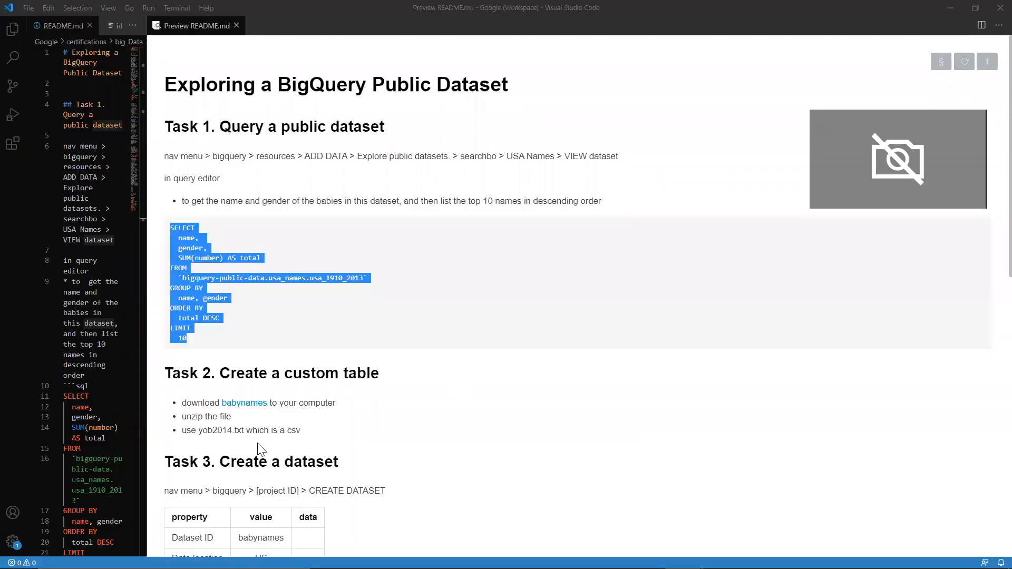
left_click(284, 447)
scroll(286, 448, "down", 2)
left_click_drag(285, 446, 239, 449)
key("ctrl+c")
key("alt+Tab")
left_click(662, 117)
key("ctrl+v")
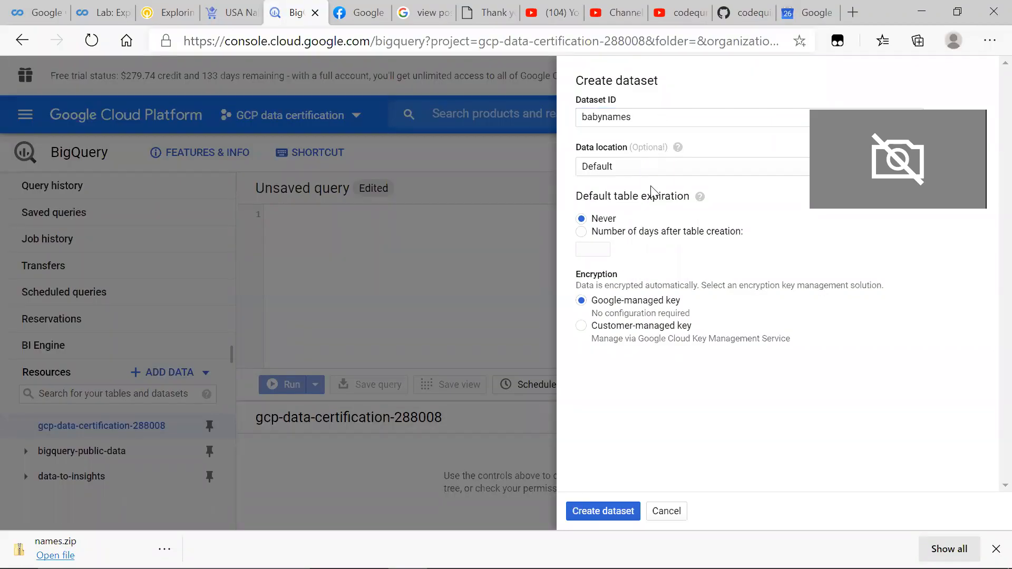
Step: Set the data location to United States (US) and create the dataset
left_click(645, 168)
left_click(642, 188)
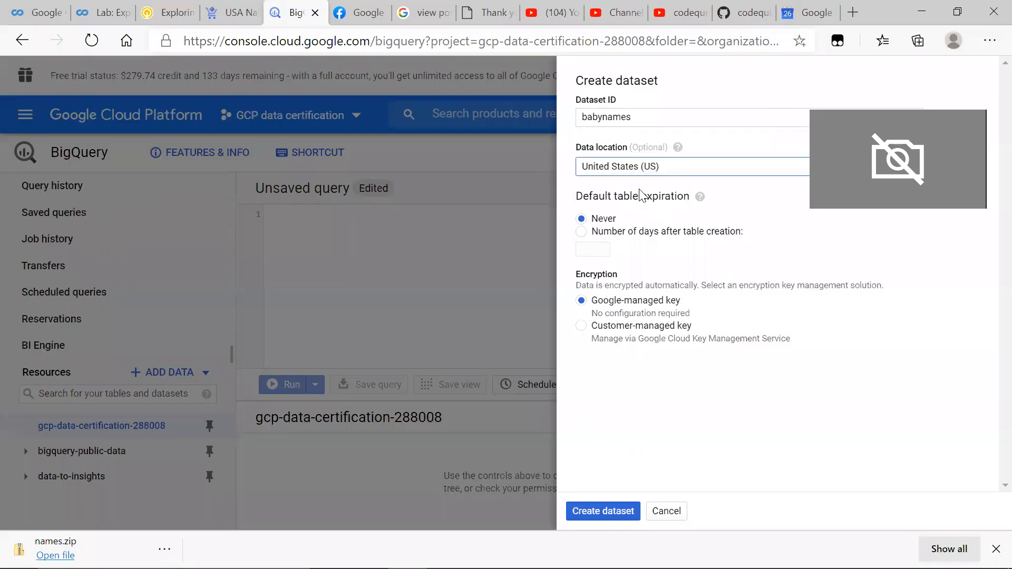
left_click(603, 510)
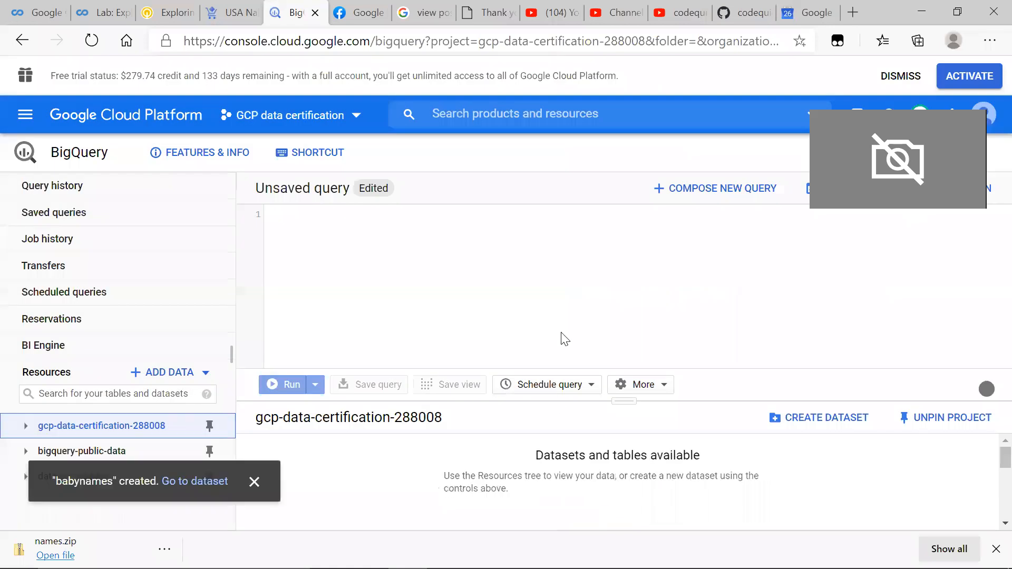
Step: Try to open the babynames archive linked under Task 2 of the README in Visual Studio Code
key("alt+Tab")
scroll(364, 414, "down", 3)
scroll(204, 255, "up", 2)
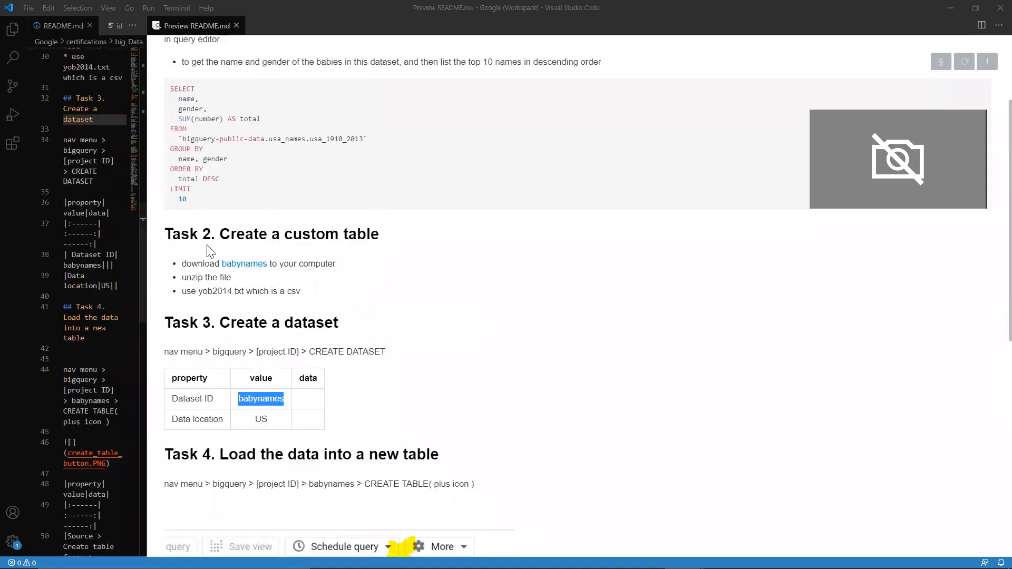
key("alt+Tab")
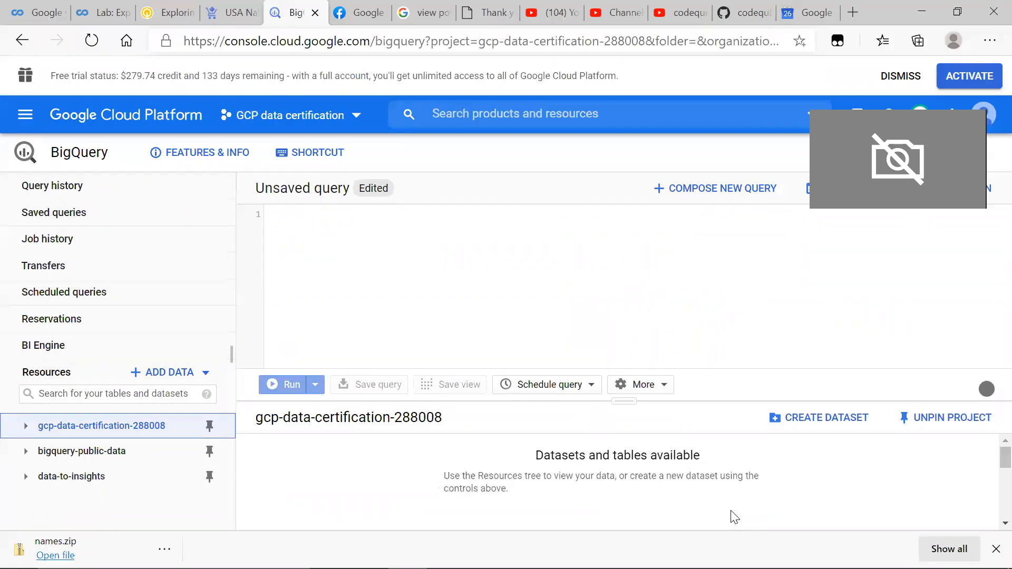
key("alt+Tab")
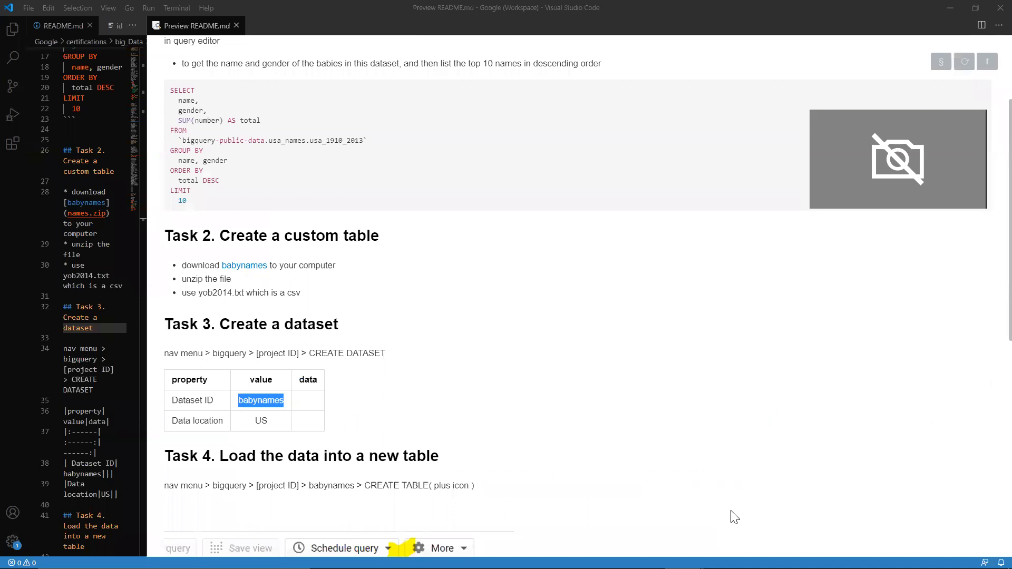
scroll(283, 258, "up", 1)
left_click(242, 281)
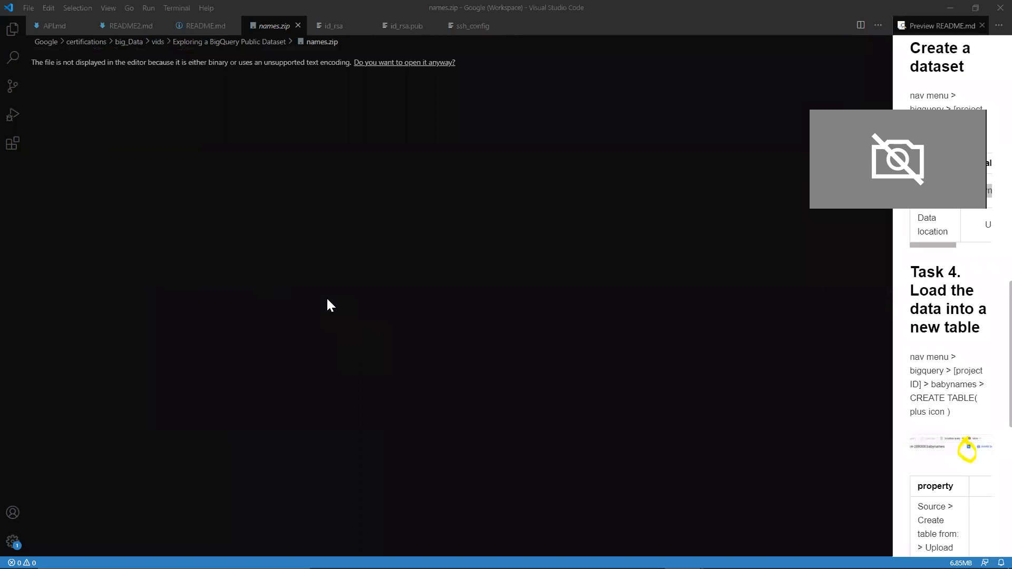
key("ctrl+w")
left_click_drag(889, 332, 190, 288)
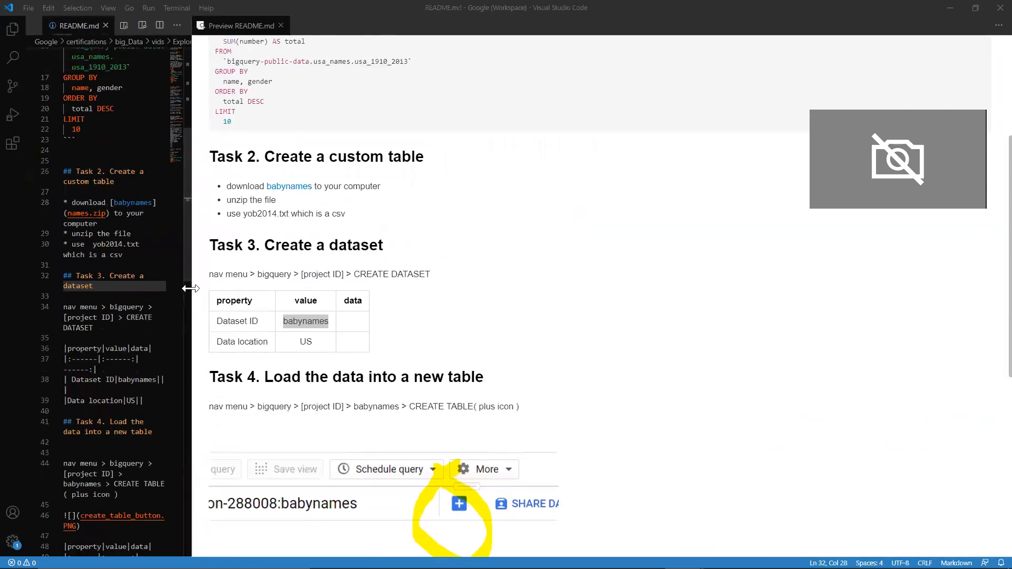
Step: Reveal the README.md of Exploring a BigQuery Public Dataset in File Explorer from the workspace file tree
key("ctrl+b")
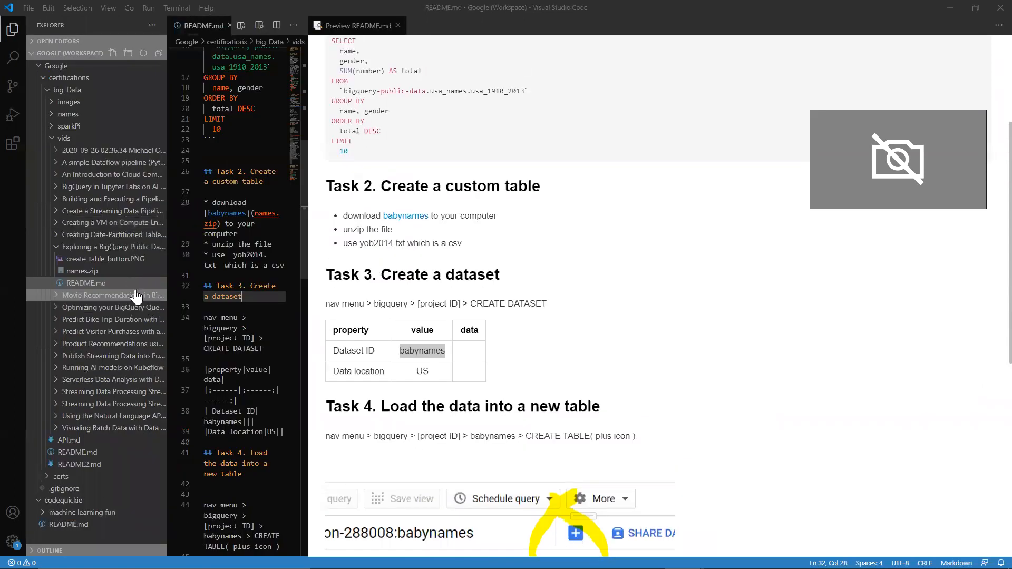
key("ctrl+b")
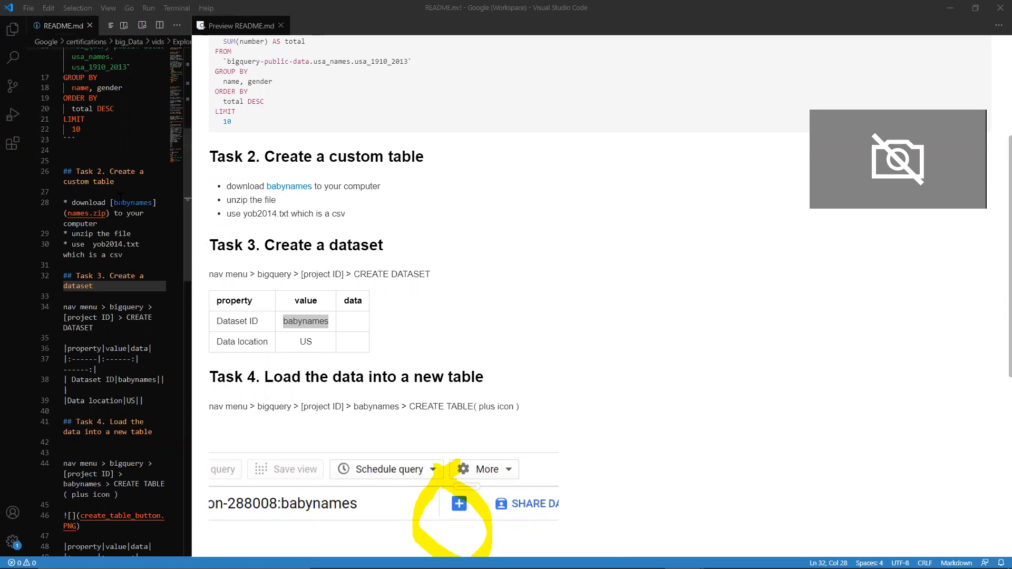
key("ctrl+b")
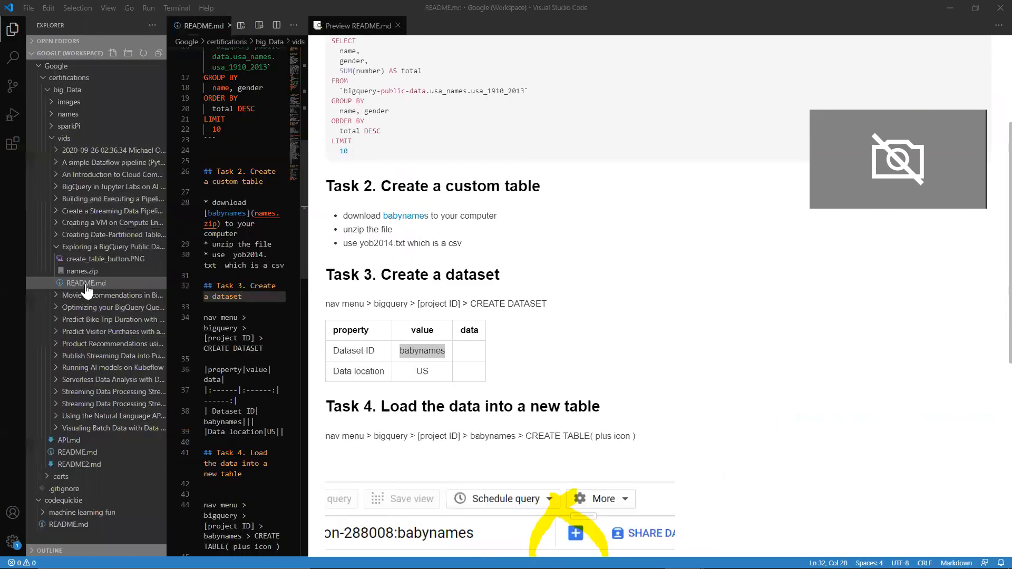
key("alt+r")
key("Escape")
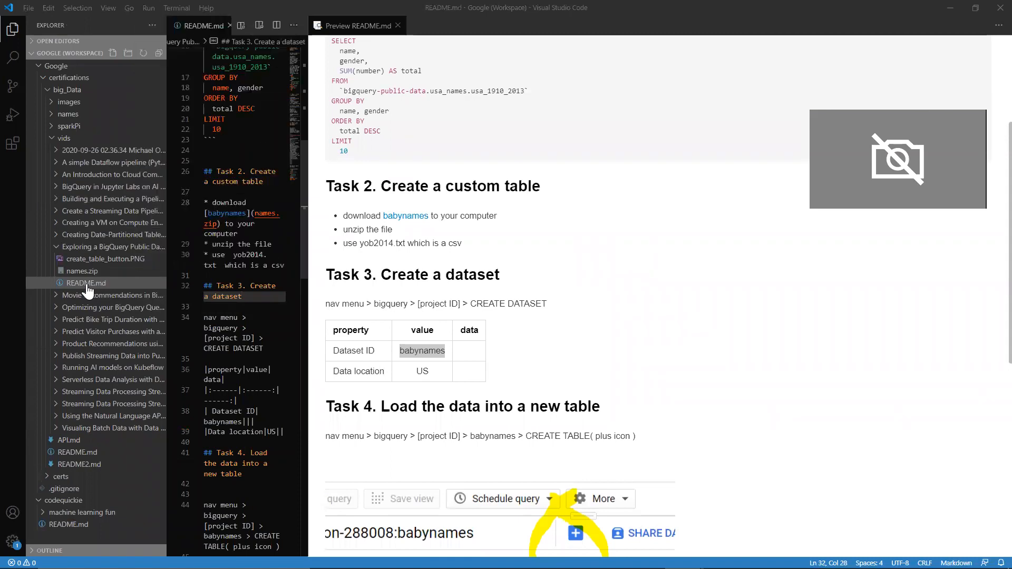
key("shift+alt+r")
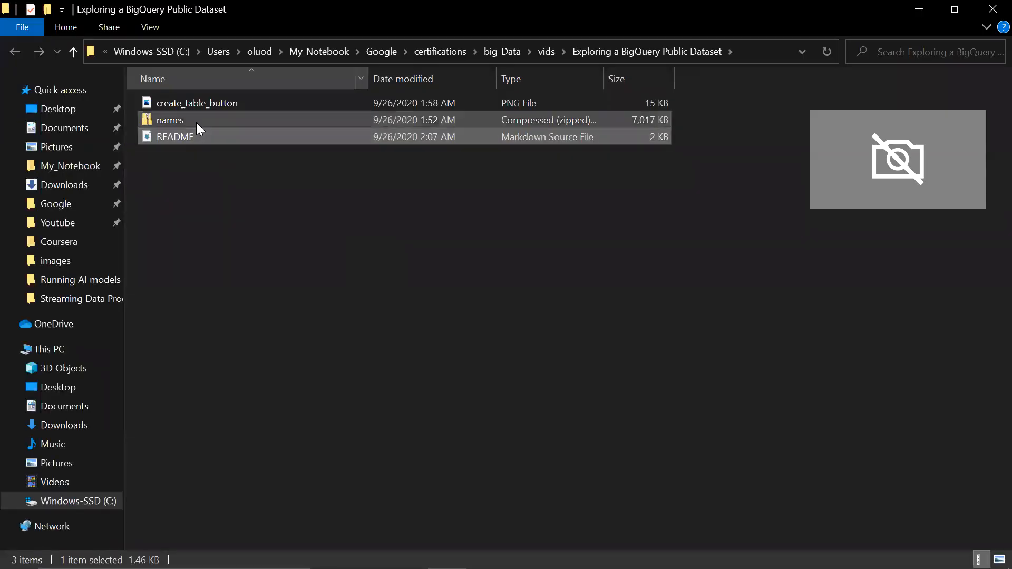
Step: Extract all files of the zipped names archive into a names folder beside it
double_click(197, 123)
key("alt+Left")
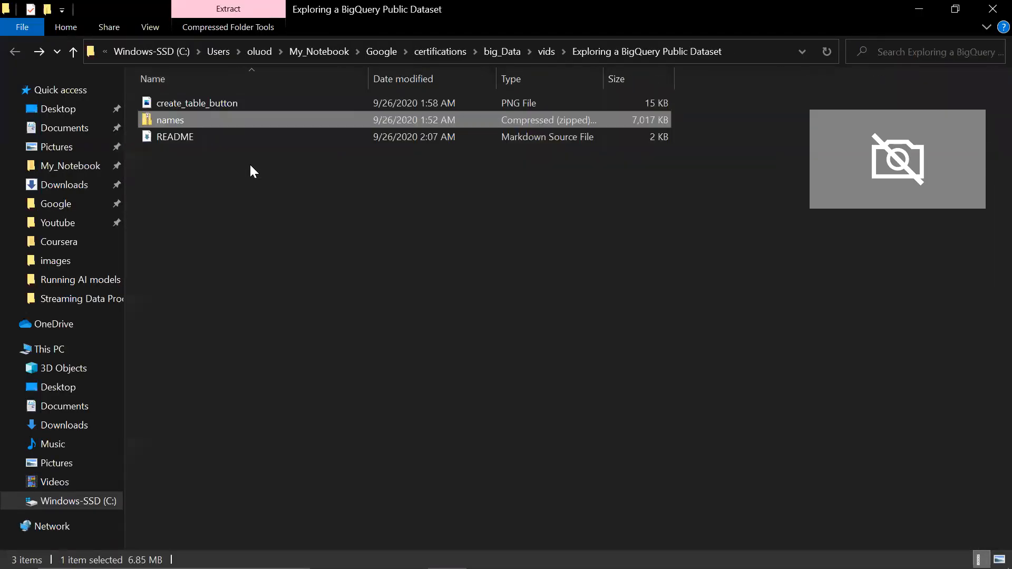
right_click(200, 116)
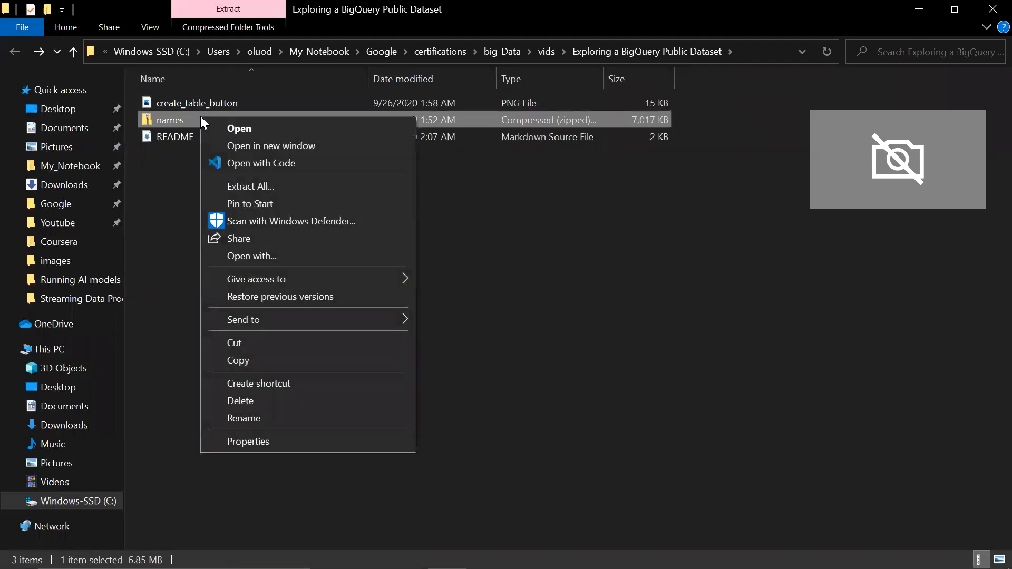
left_click(250, 188)
left_click(642, 456)
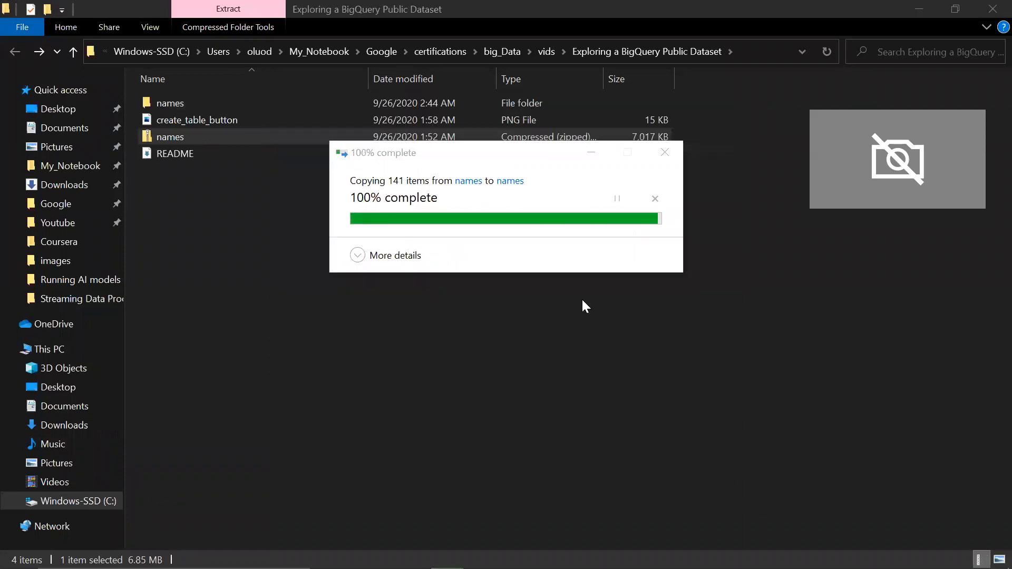
Step: Open yob2014 from the extracted names folder in Notepad, examine its comma-separated name, gender and count records, and close it
scroll(340, 276, "down", 20)
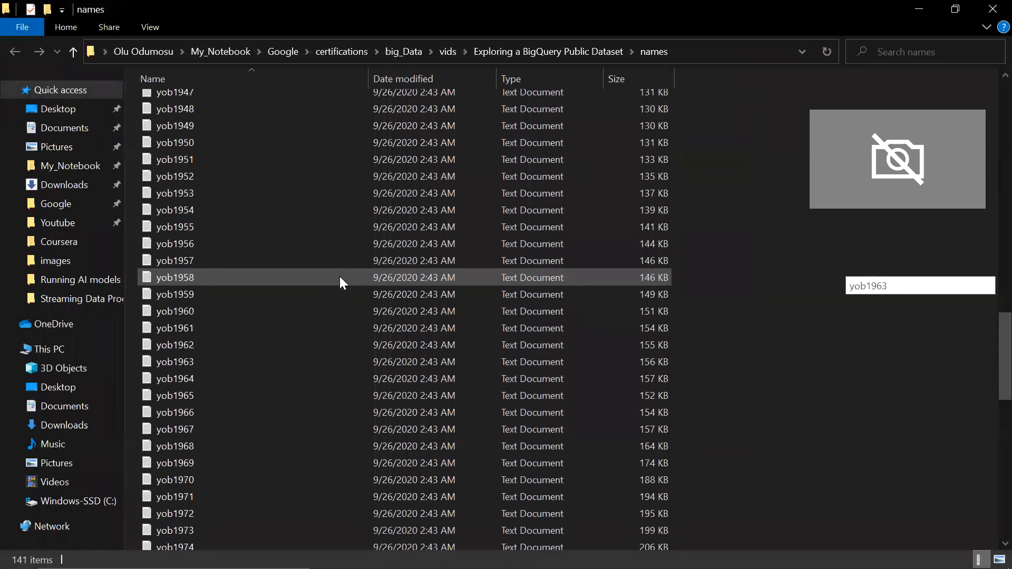
scroll(340, 276, "down", 15)
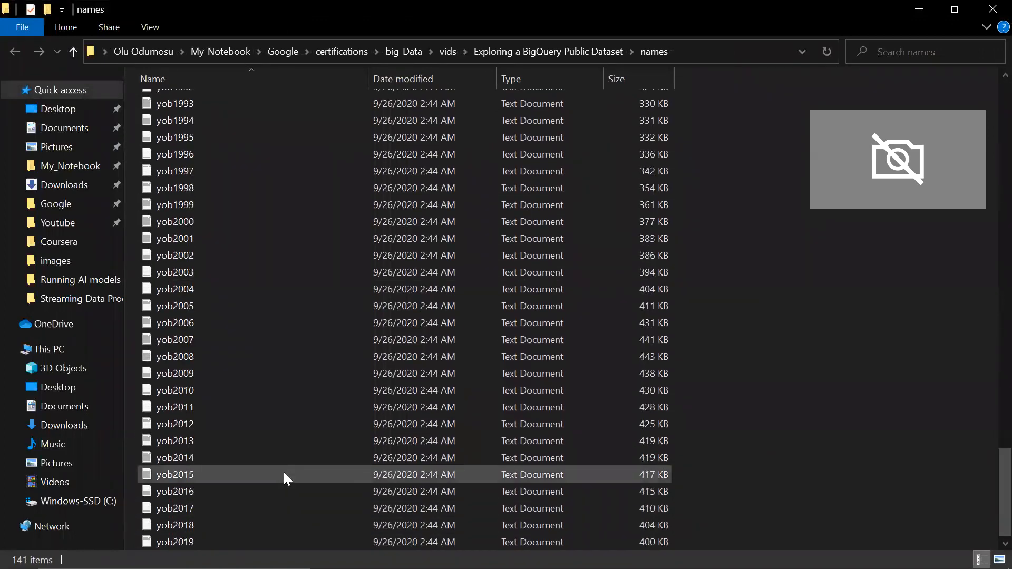
double_click(282, 460)
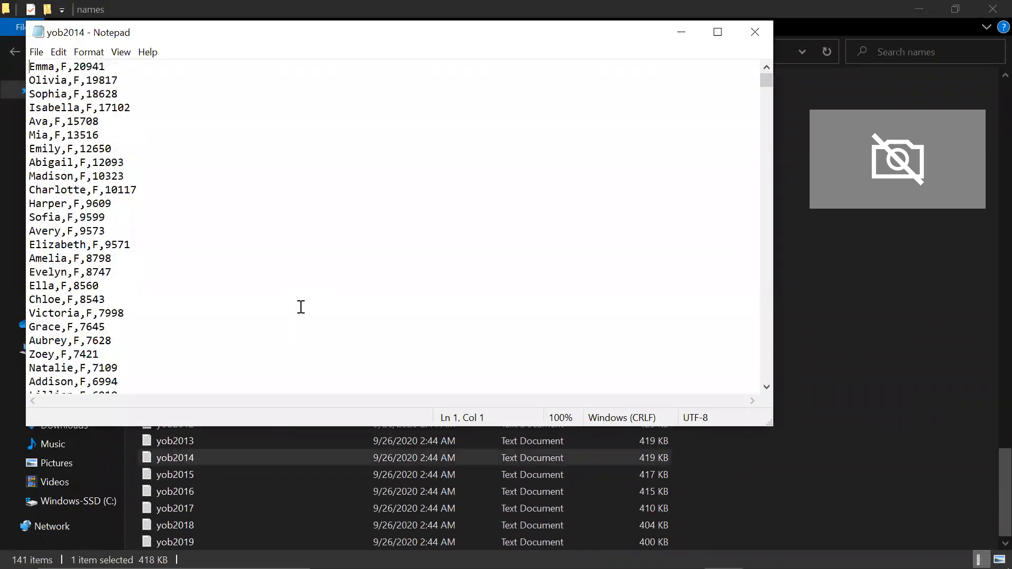
scroll(301, 307, "down", 9)
scroll(301, 307, "up", 9)
scroll(154, 319, "down", 20)
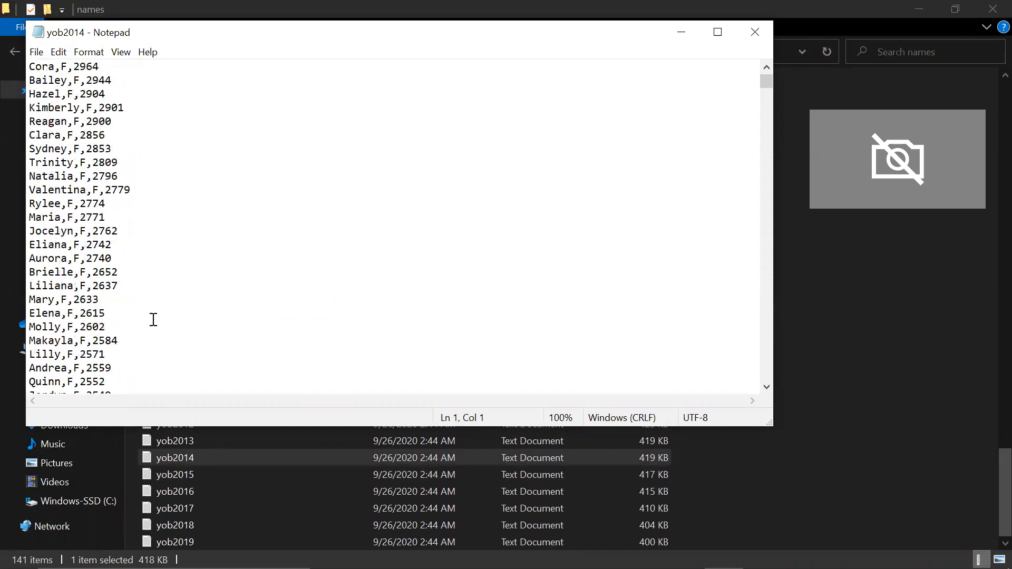
scroll(153, 319, "down", 20)
scroll(153, 319, "up", 20)
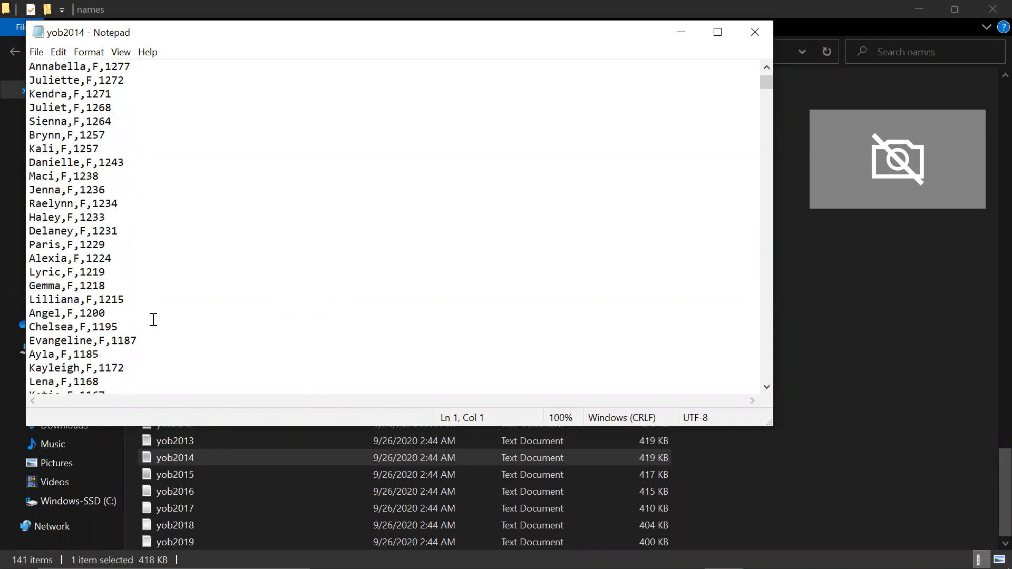
scroll(153, 319, "up", 20)
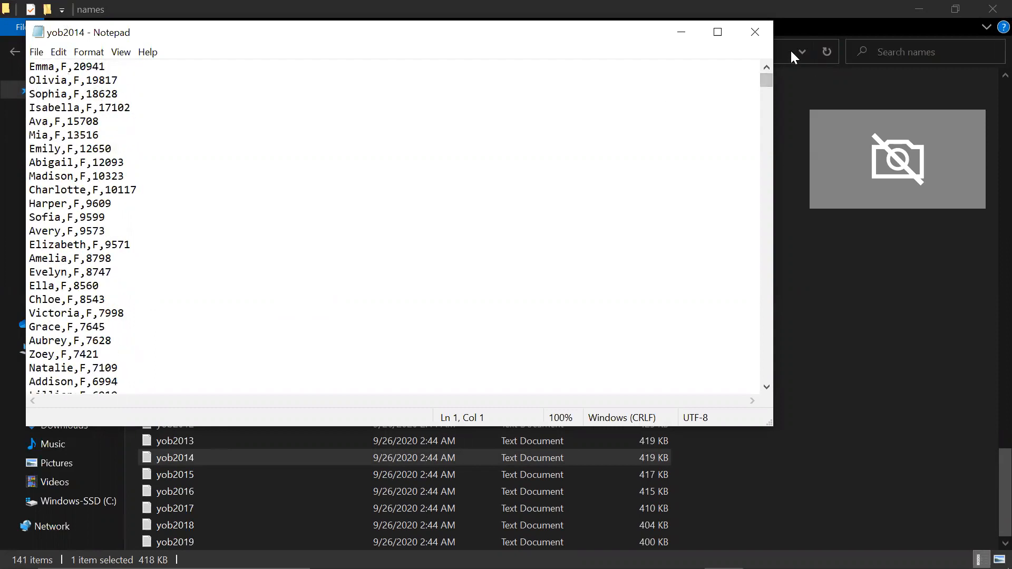
key("alt+F4")
Step: Switch back to BigQuery in the browser and select the babynames dataset under the gcp-data-certification-288008 project
key("alt+Tab")
key("Tab")
key("Tab")
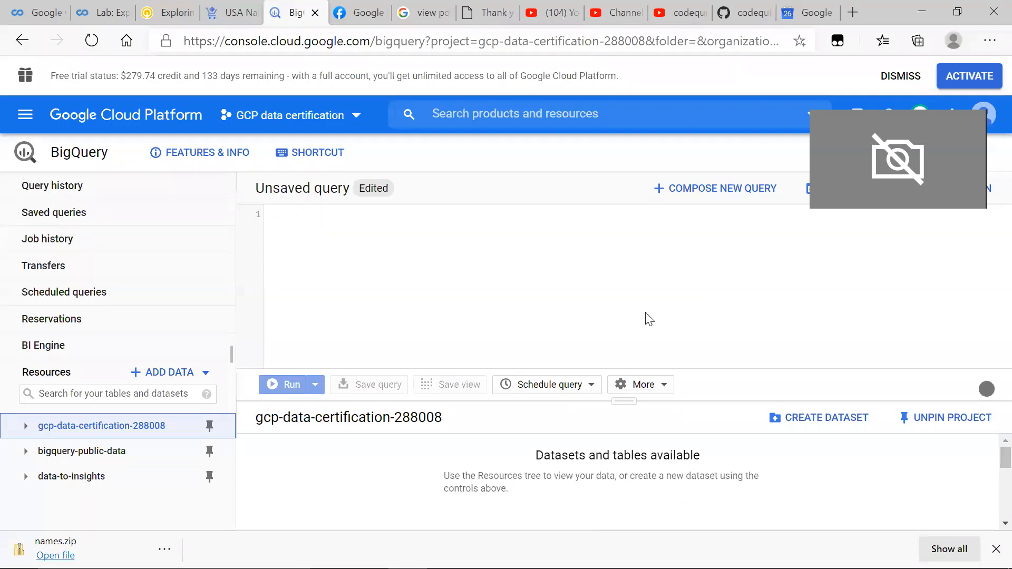
left_click(32, 428)
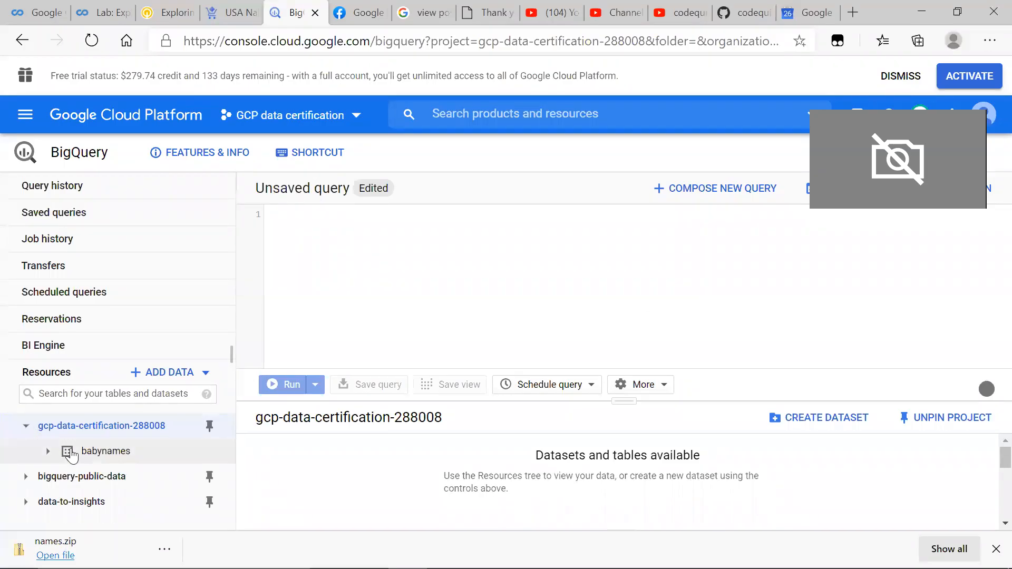
left_click(66, 452)
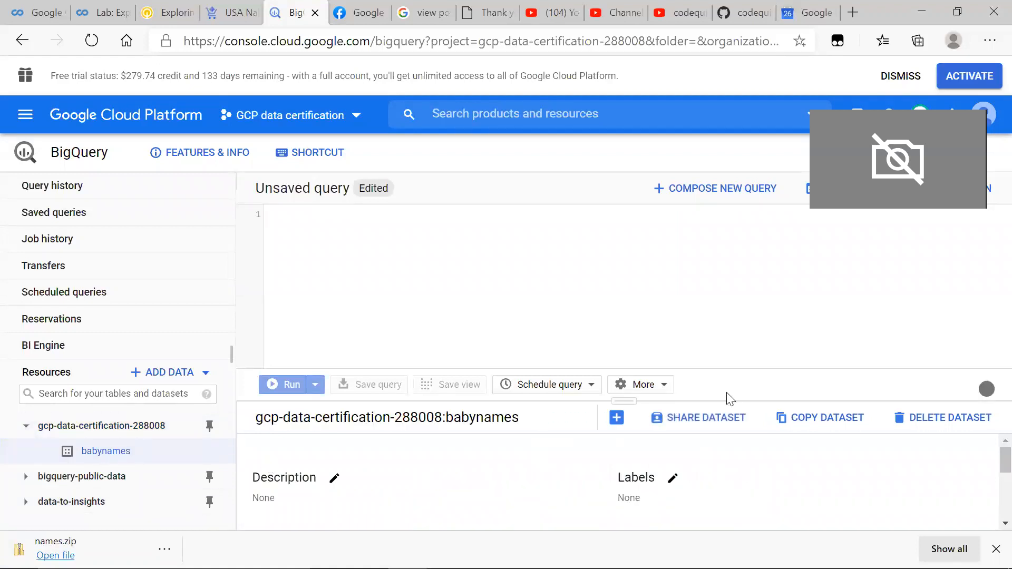
Step: Start creating a table in the babynames dataset with Upload as its source
left_click(616, 419)
left_click(443, 149)
left_click(415, 151)
left_click(414, 152)
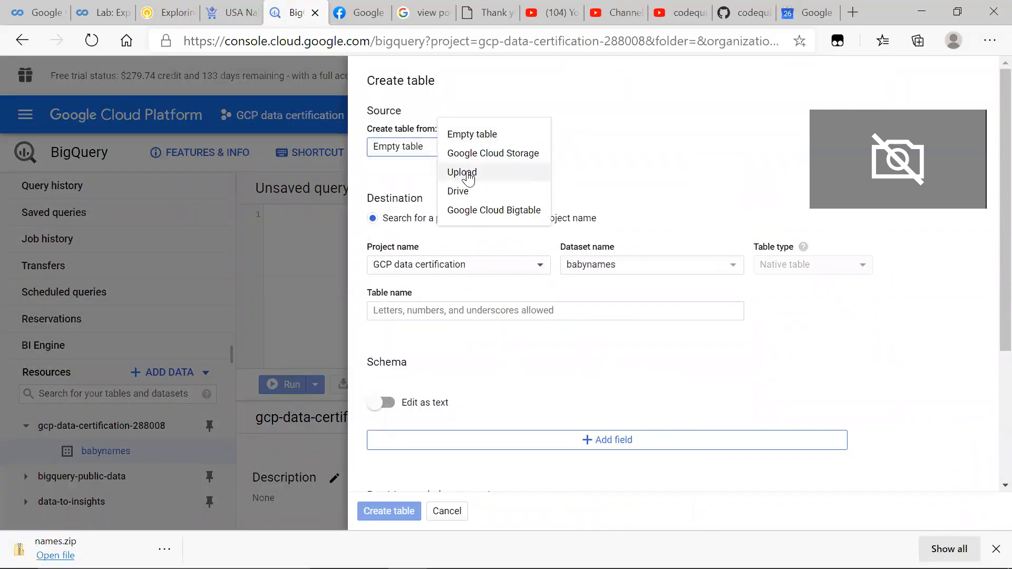
left_click(462, 172)
Step: Choose yob2014.txt from the extracted names folder as the source file for the table
left_click(767, 158)
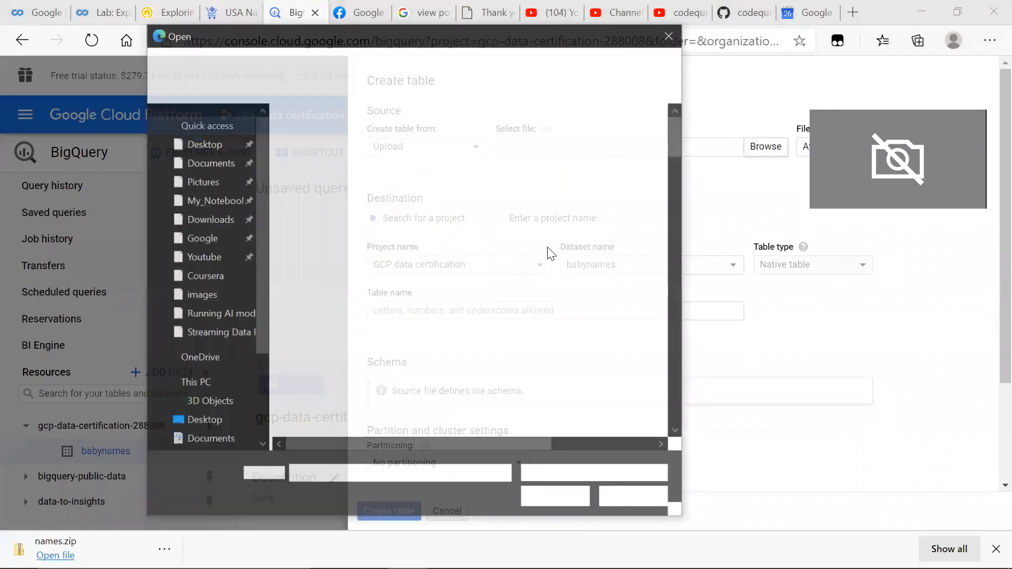
scroll(357, 425, "down", 10)
scroll(373, 332, "down", 20)
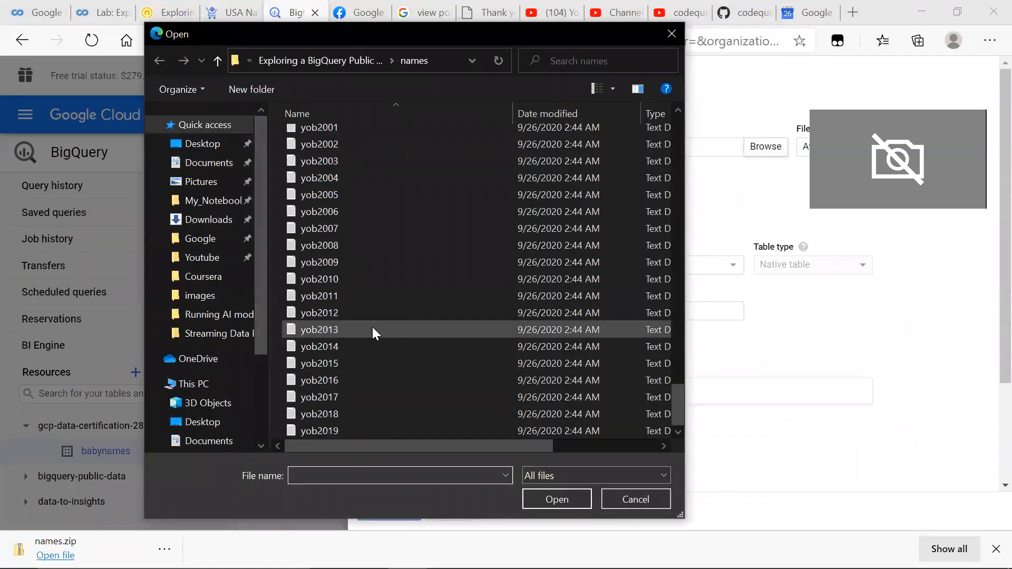
left_click(360, 351)
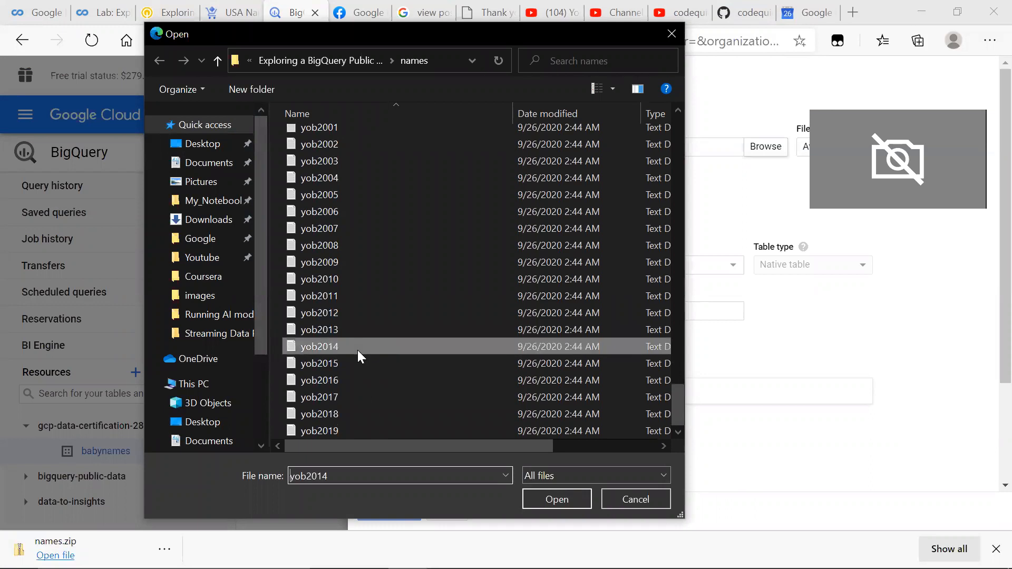
left_click(567, 501)
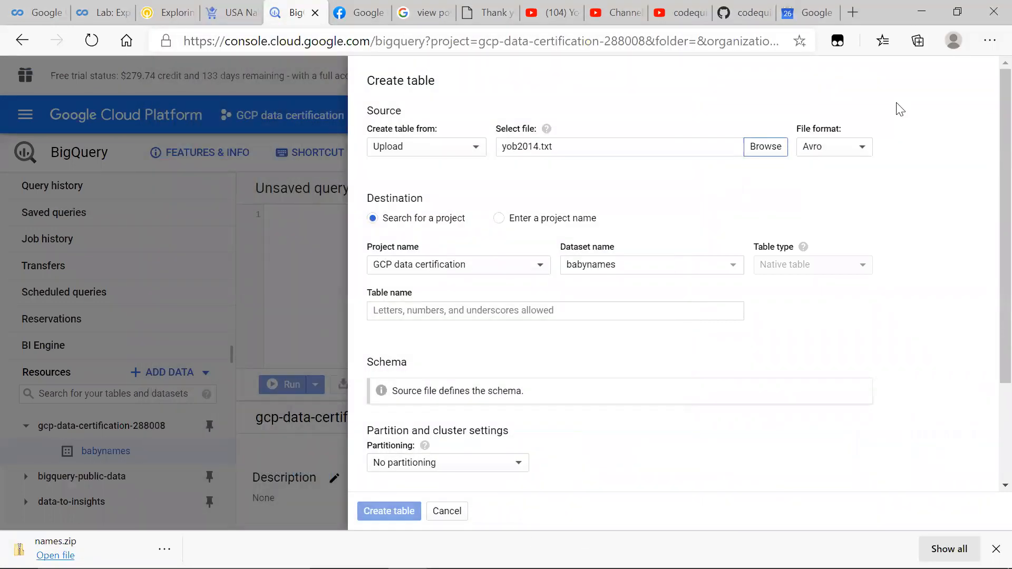
Step: Set the source file format of the new table to CSV
left_click(861, 147)
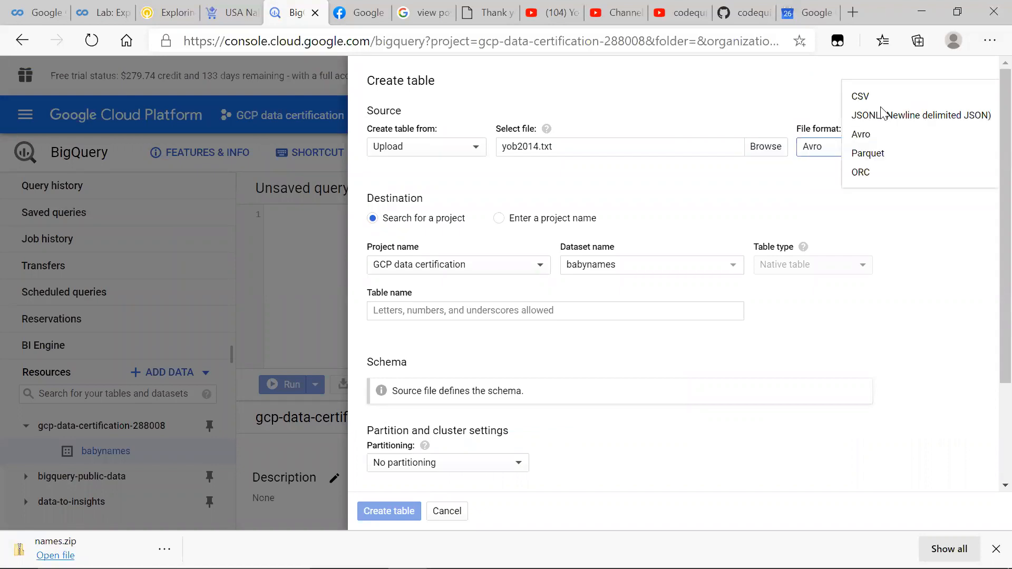
left_click(878, 101)
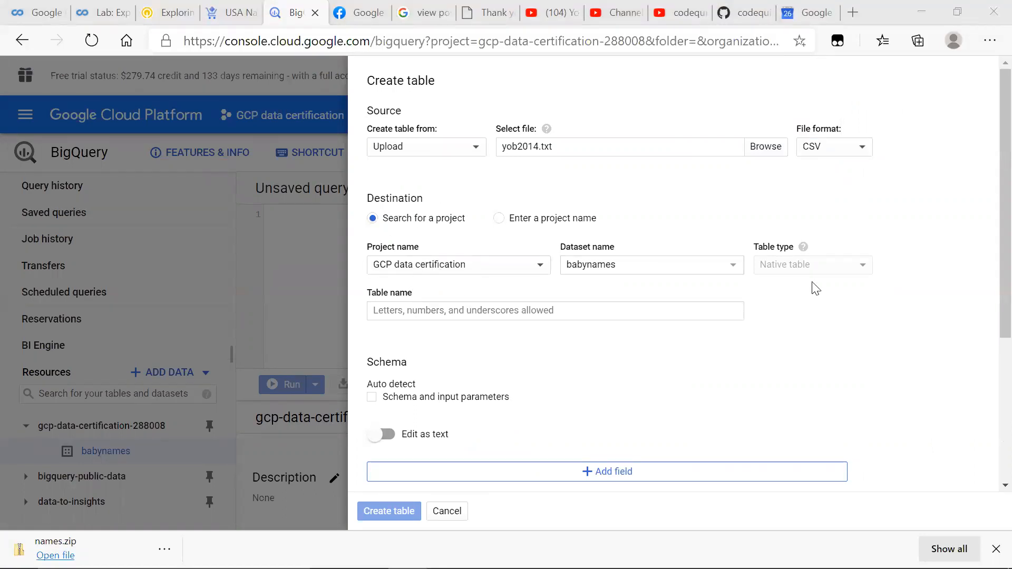
left_click(698, 307)
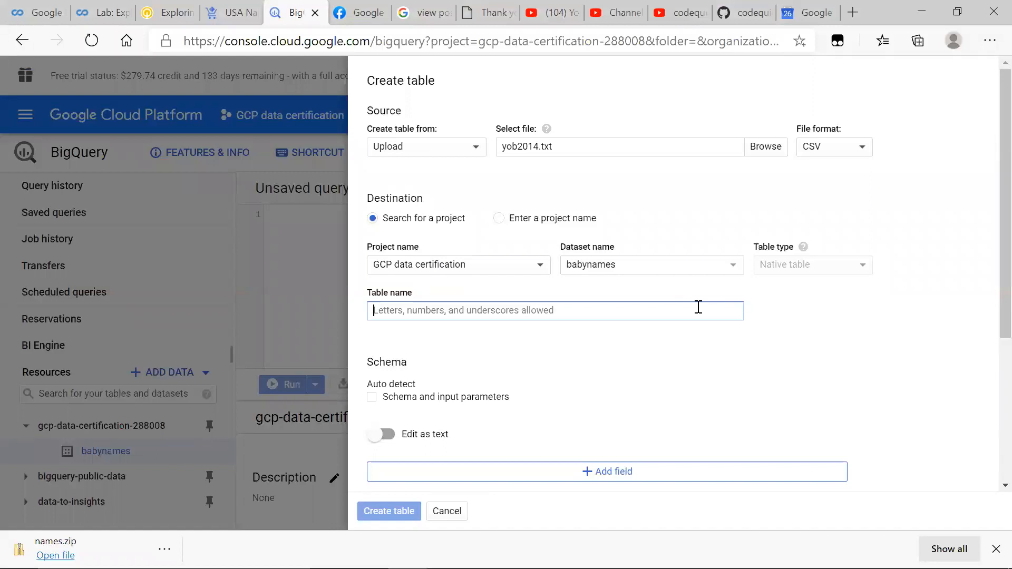
Step: Switch to README.md in Visual Studio Code and delete the empty rows below the schema row in the Task 4 property table
key("alt+Tab")
key("alt+Tab")
key("Tab")
key("alt+Tab")
key("Tab")
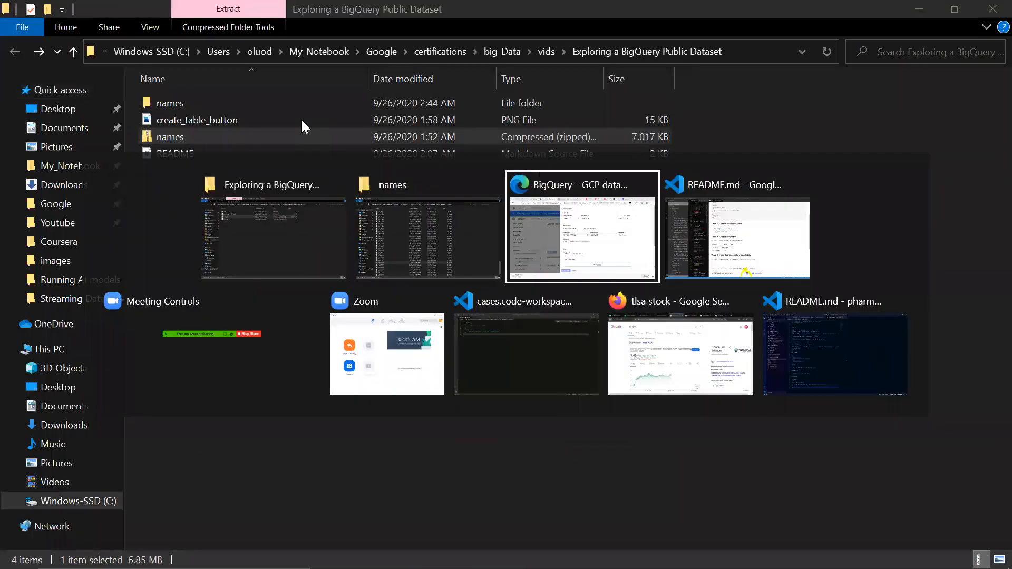
key("alt+Tab")
scroll(429, 399, "down", 7)
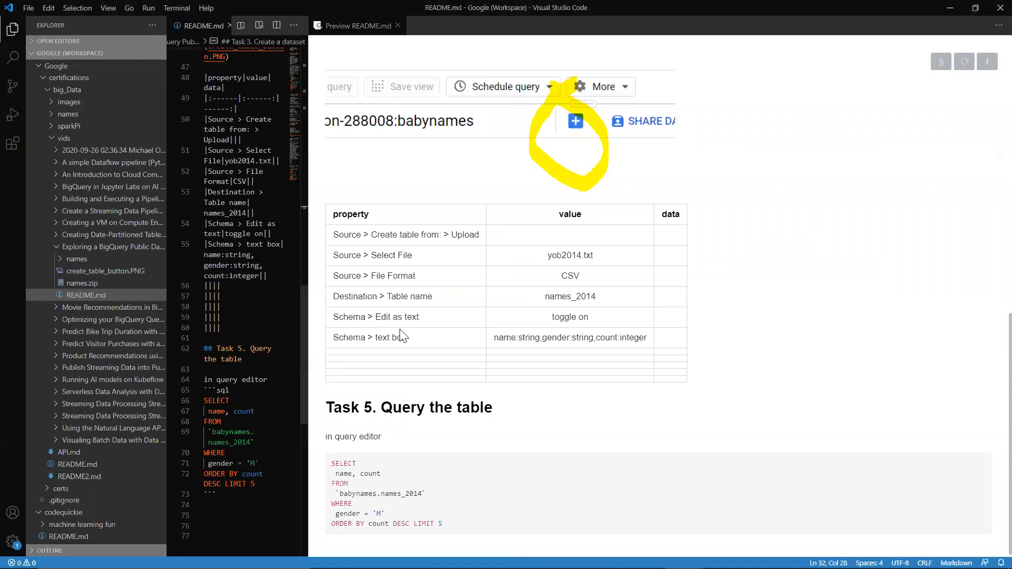
left_click_drag(222, 327, 189, 285)
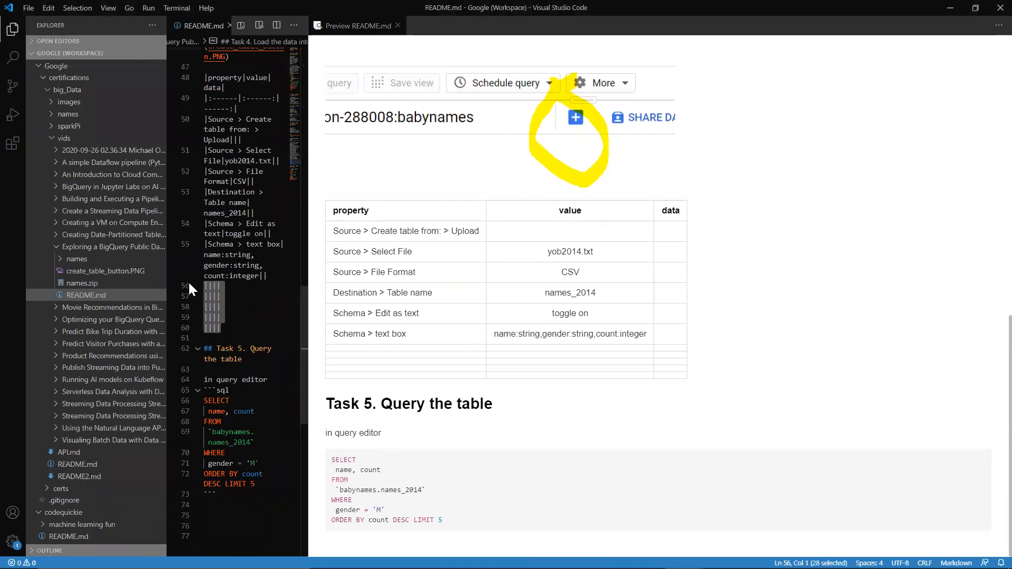
key("BackSpace")
Step: Copy names_2014 from the README preview and enter it as the table name in BigQuery
left_click(610, 336)
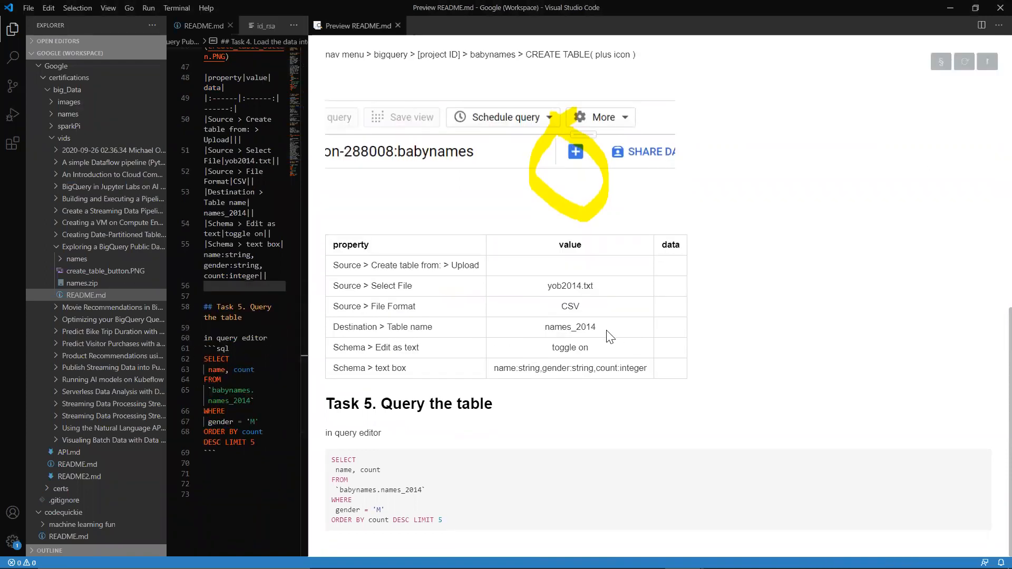
left_click_drag(610, 336, 547, 325)
key("ctrl+c")
key("alt+Tab")
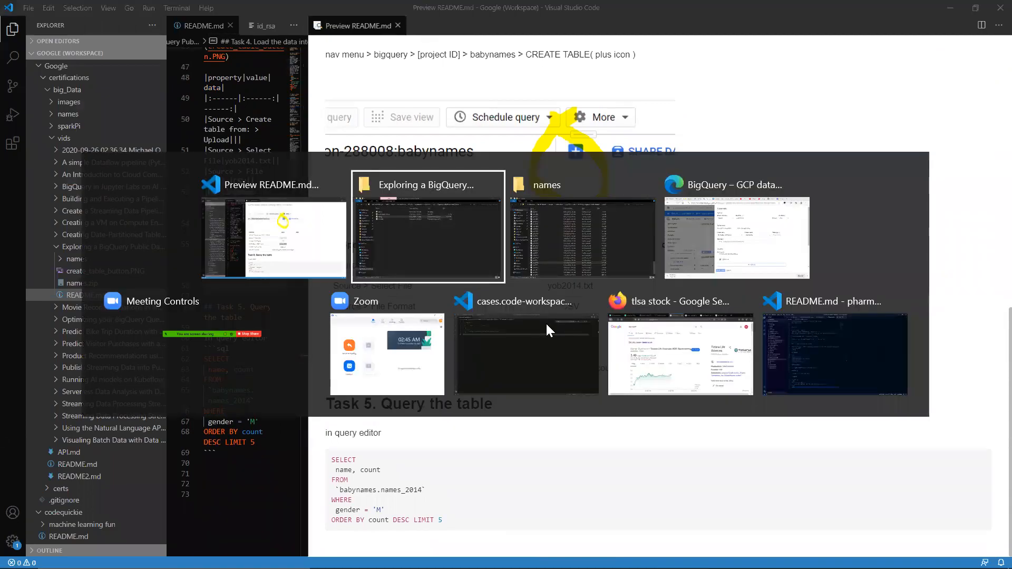
key("alt+Tab")
key("alt+Tab")
key("ctrl+v")
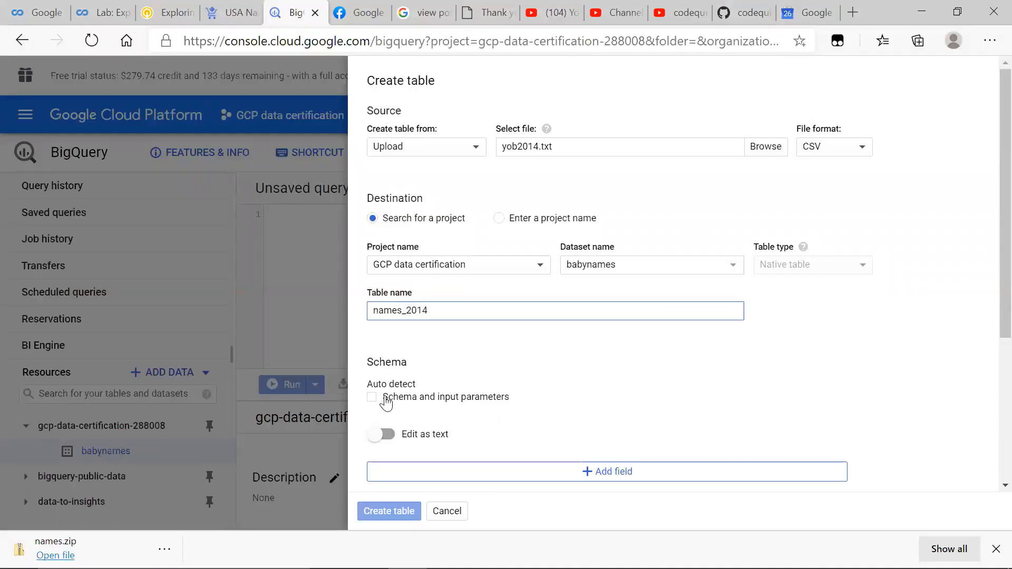
Step: Turn on editing the schema as text and enter name:string,gender:string,count:integer copied from the README
left_click(381, 433)
key("alt+Tab")
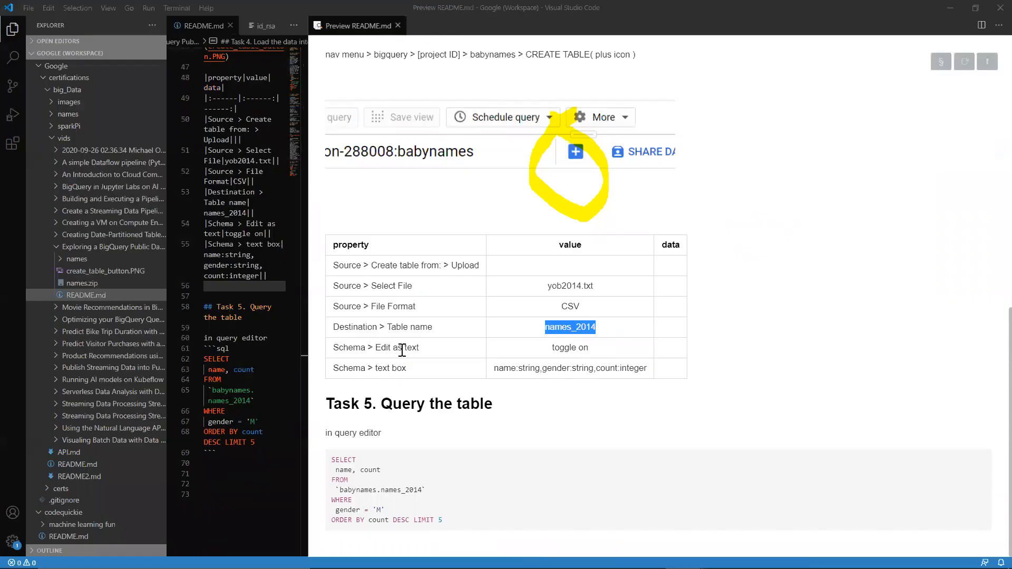
left_click_drag(650, 371, 492, 372)
key("ctrl+c")
key("alt+Tab")
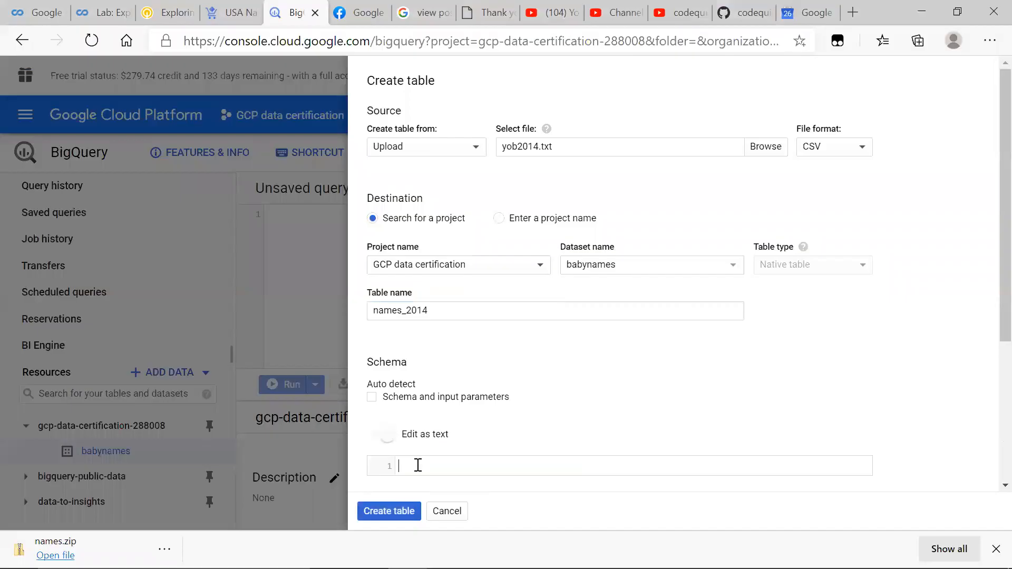
left_click(418, 466)
key("ctrl+v")
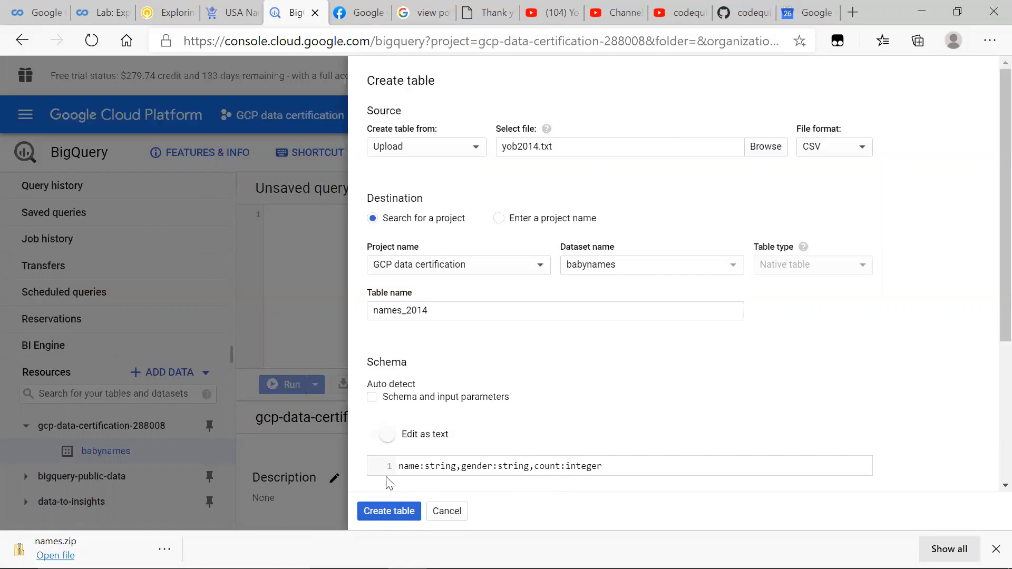
Step: Create the table and open the new names_2014 table to examine its schema fields
left_click(403, 518)
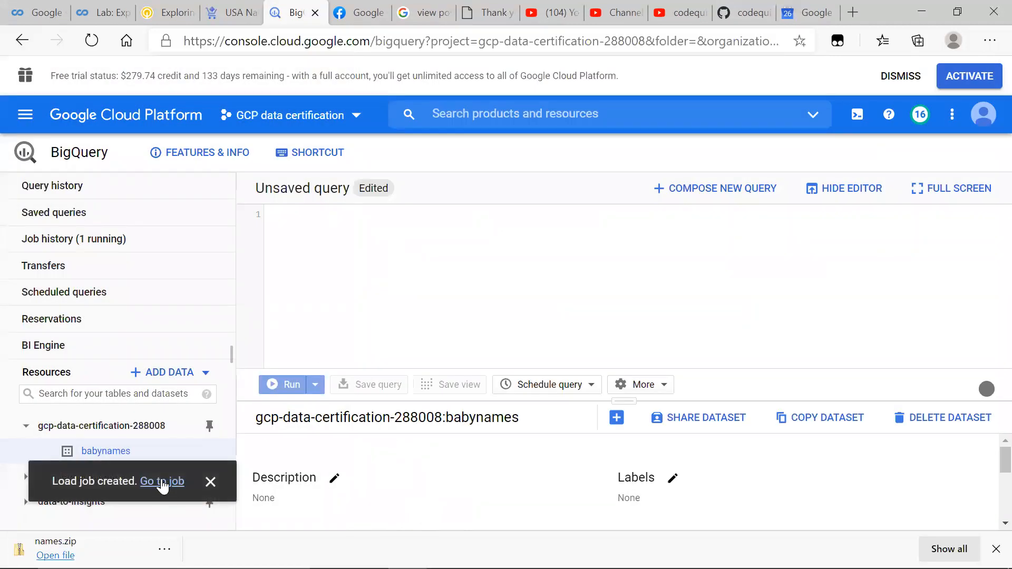
left_click(162, 481)
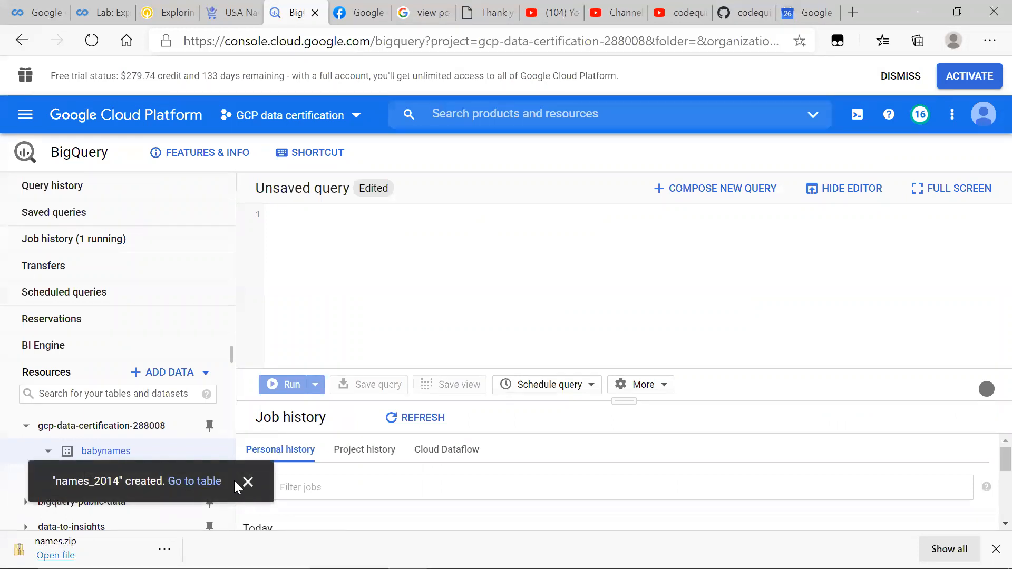
left_click(208, 481)
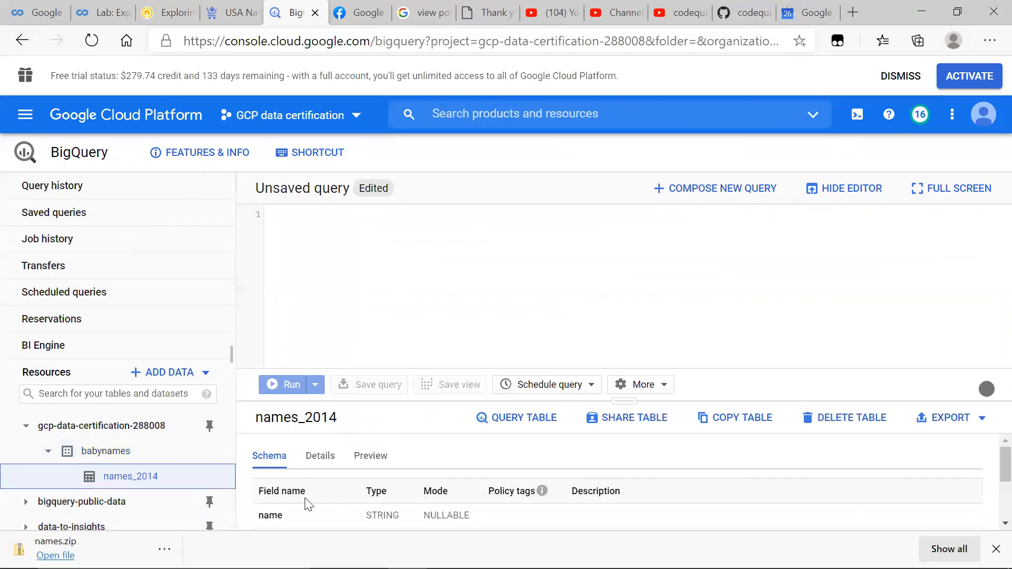
scroll(305, 502, "down", 3)
scroll(305, 502, "up", 3)
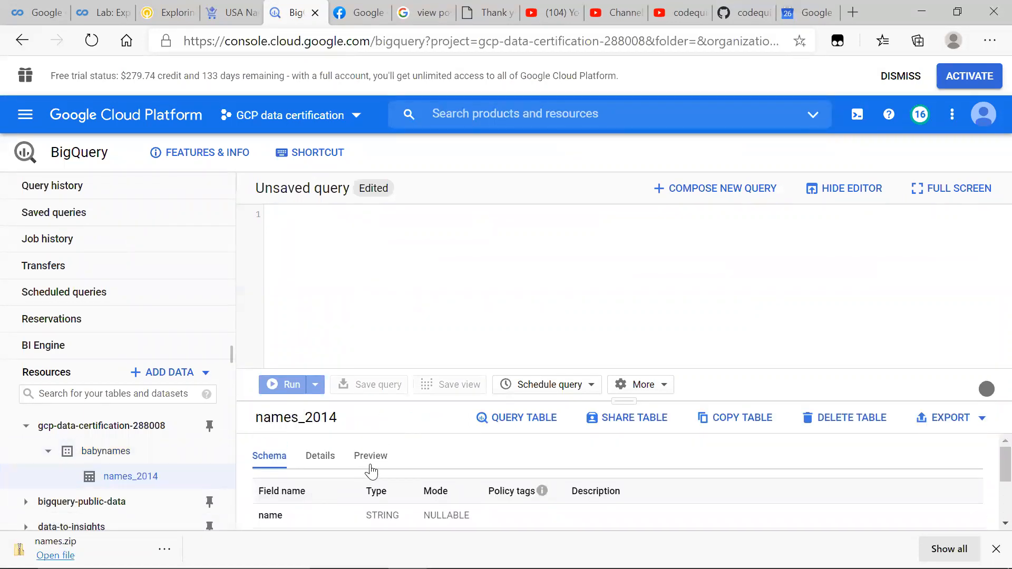
Step: Preview the names_2014 rows in an enlarged details area and look through the first page
left_click(371, 464)
left_click_drag(634, 401, 578, 274)
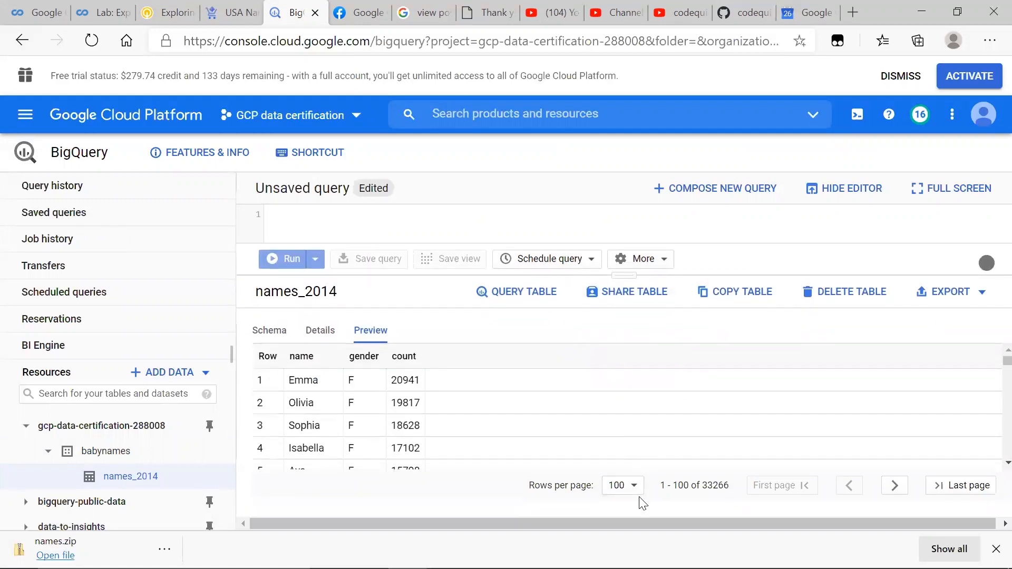
key("alt+Tab")
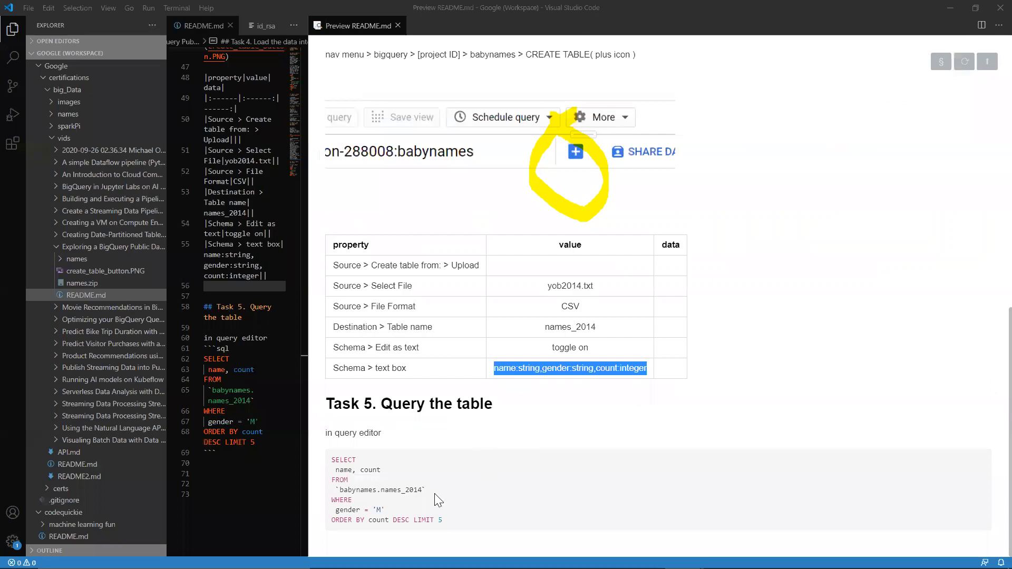
key("alt+Tab")
scroll(431, 405, "down", 5)
scroll(433, 405, "down", 20)
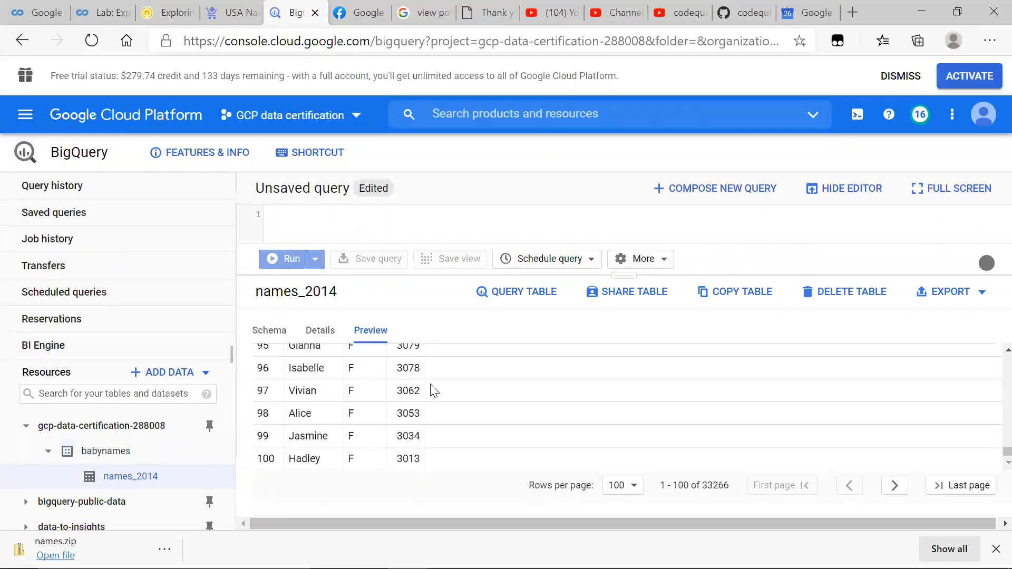
Step: Set the names_2014 preview to 200 rows per page and look through the records
left_click(634, 487)
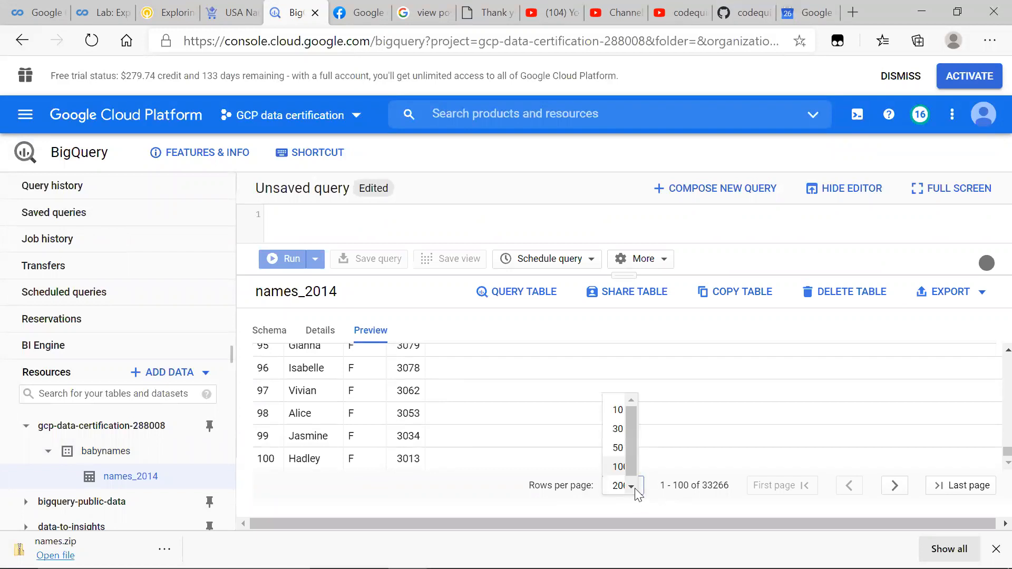
left_click(634, 486)
scroll(470, 439, "down", 4)
scroll(469, 439, "down", 20)
scroll(469, 440, "down", 2)
scroll(469, 440, "up", 20)
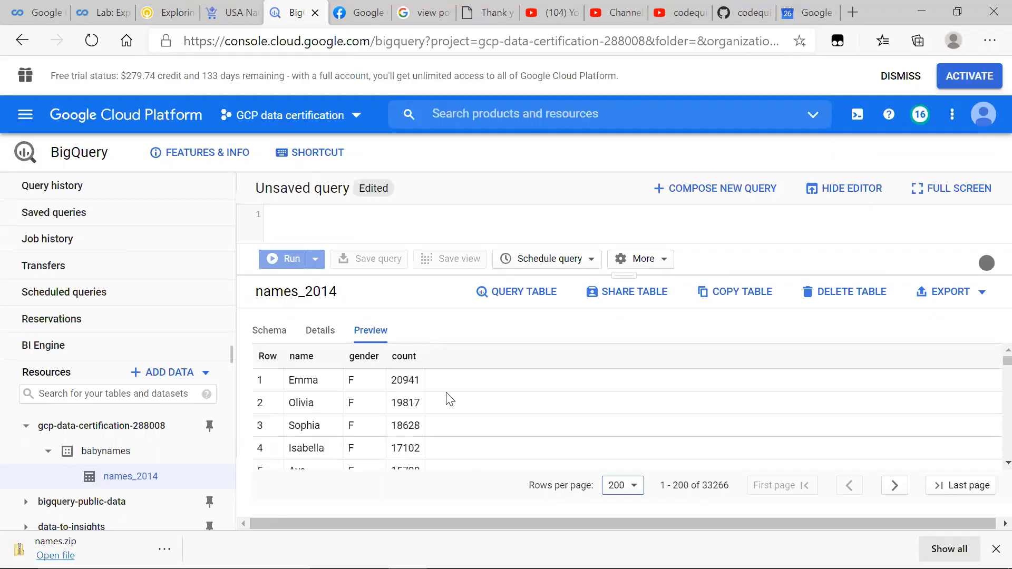
scroll(449, 399, "down", 20)
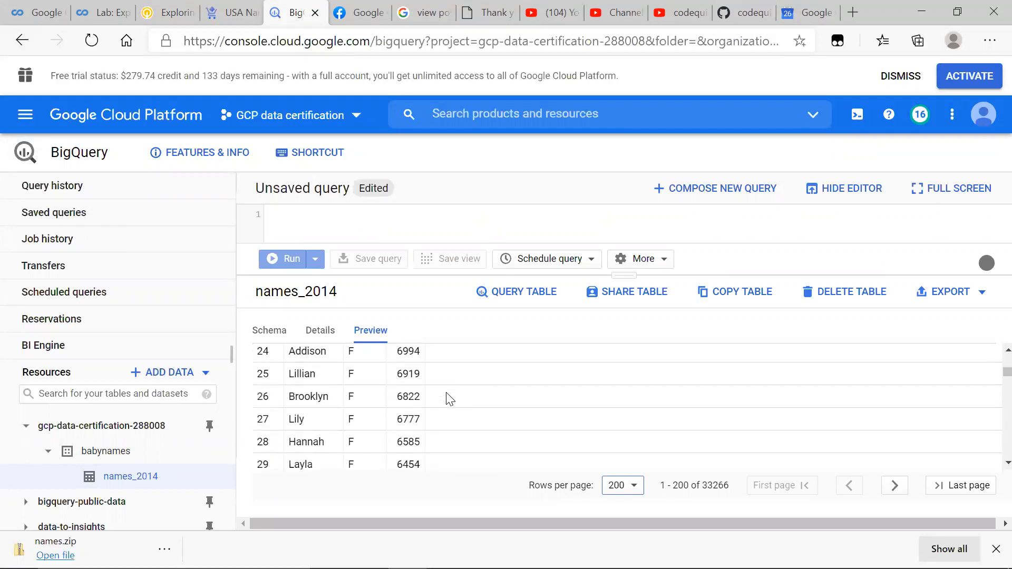
scroll(447, 399, "down", 5)
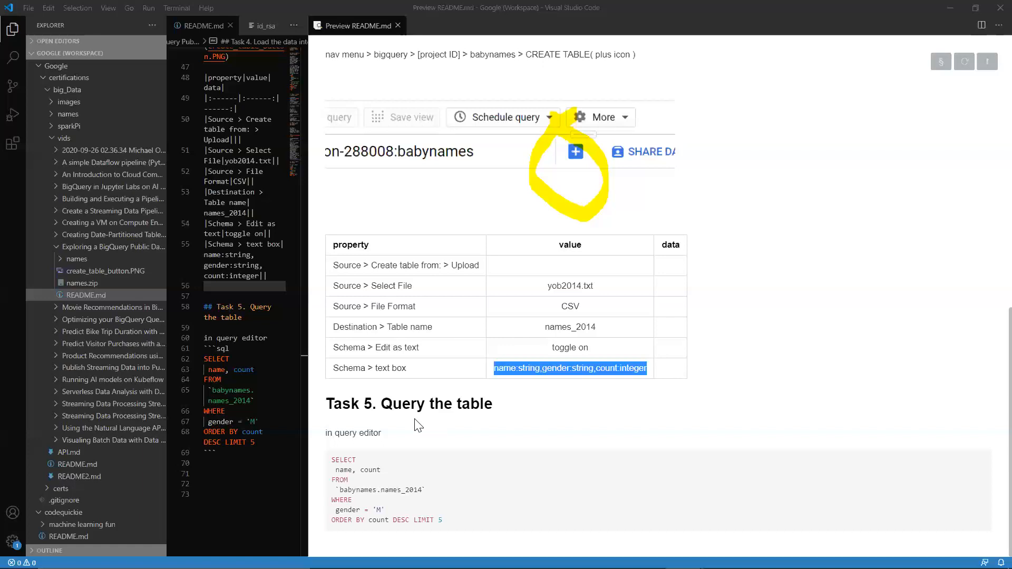
Step: Review the Task 5 SELECT query in the README preview and return to BigQuery in the browser
left_click_drag(444, 522, 324, 457)
key("alt+Tab")
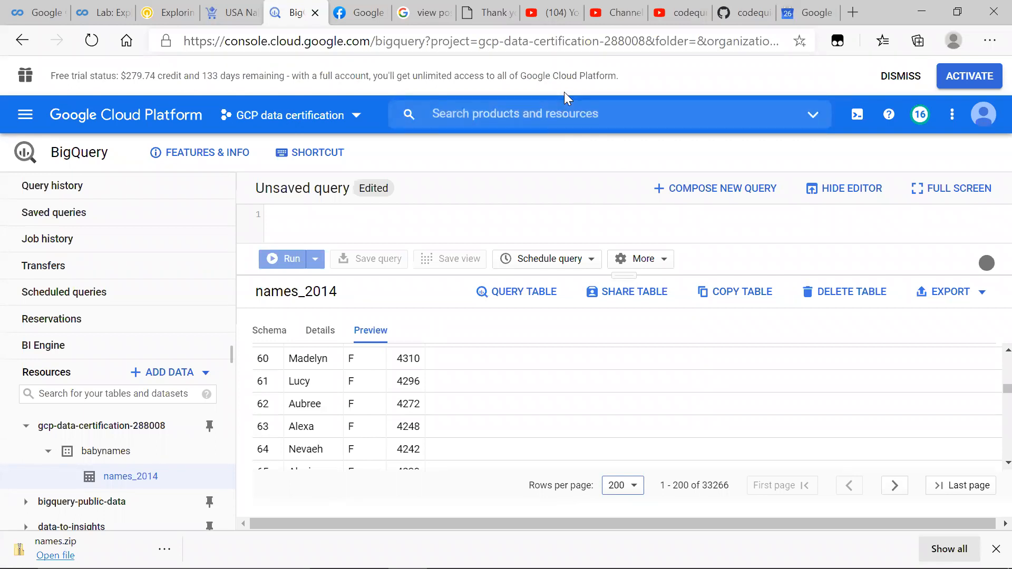
key("alt+Tab")
key("alt+Tab")
Step: Open Cloud Shell, list the home directory with ls, and clear the terminal
left_click(858, 117)
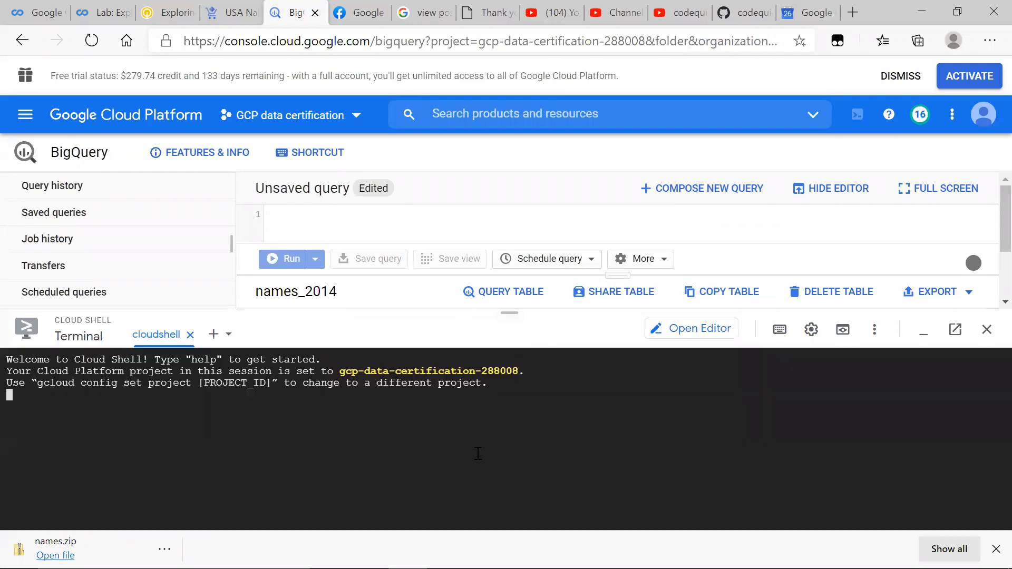
type("ls")
key("Return")
type("clear")
key("Return")
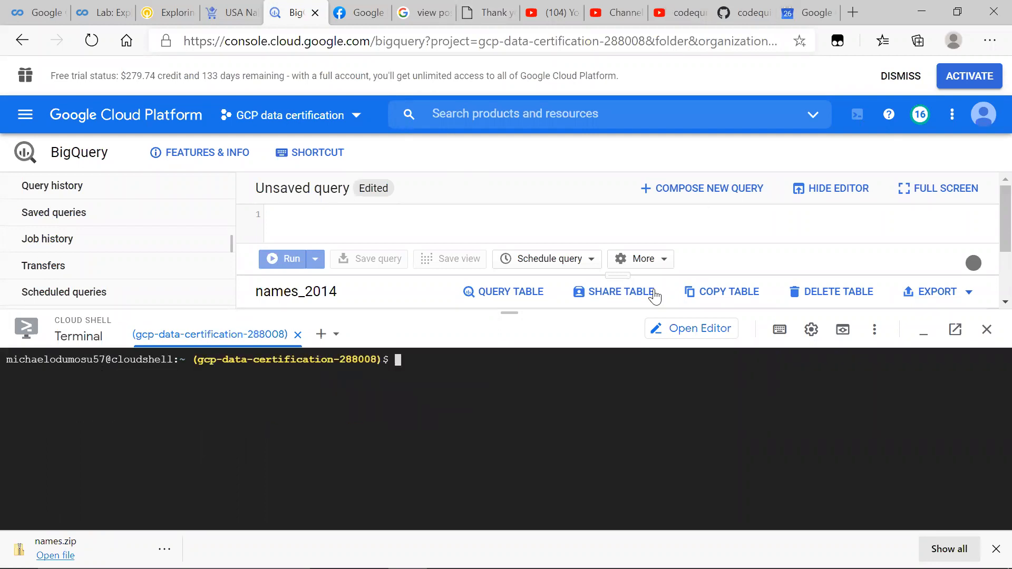
Step: Paste the dataset creation command into Cloud Shell, edit it to read bq --location=US mk --dataset movies, and run it
type("bq --location=EU mk --dataset movies")
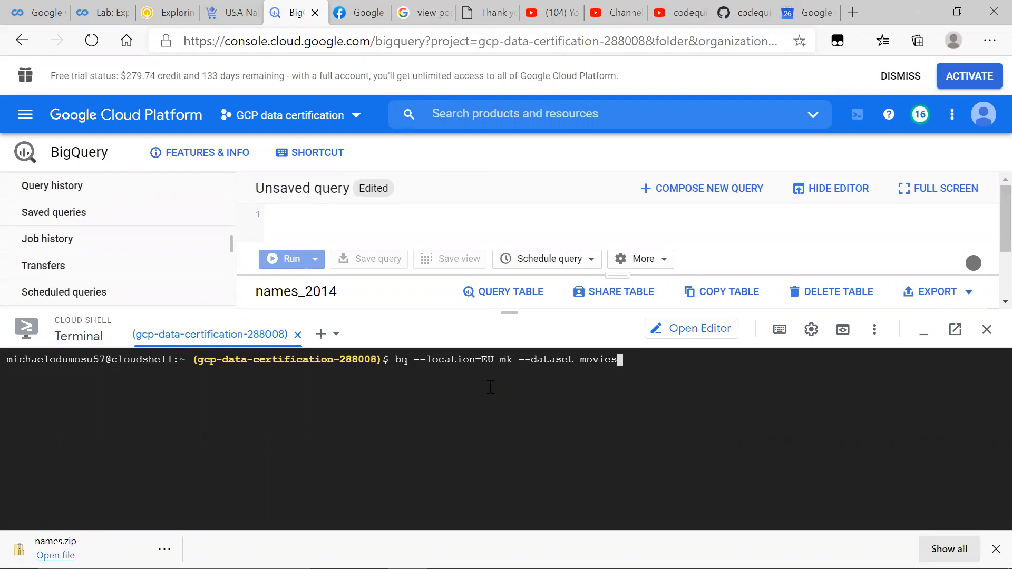
key("Left")
key("Left")
key("Left")
key("Left")
key("Left")
key("Left")
key("Left")
key("Left")
key("Left")
key("Left")
key("Left")
key("Left")
key("Left")
key("Left")
key("Left")
key("Left")
key("Left")
key("Left")
key("Left")
key("Left")
key("Left")
key("Delete")
key("BackSpace")
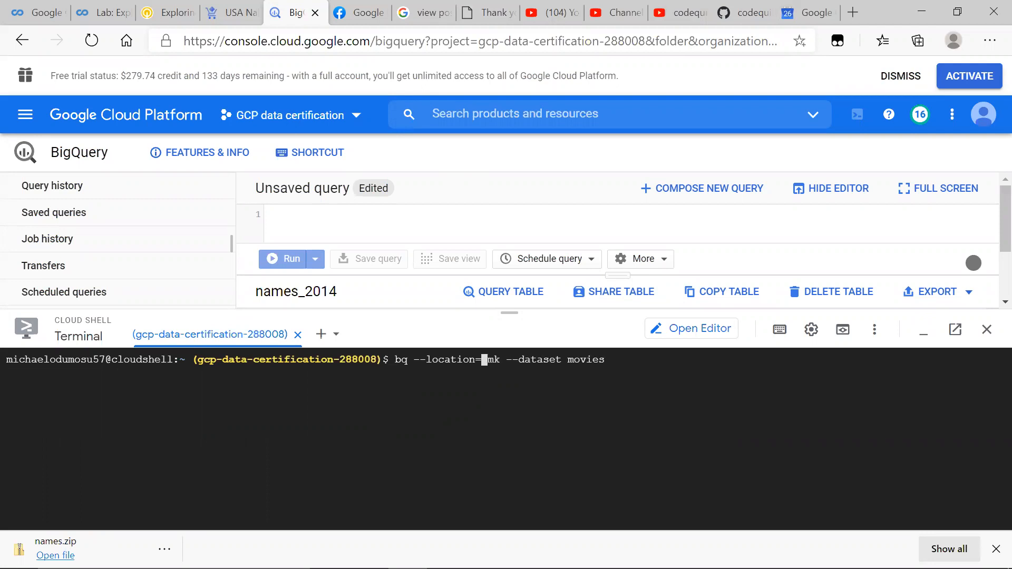
key("Caps_Lock")
key("Caps_Lock")
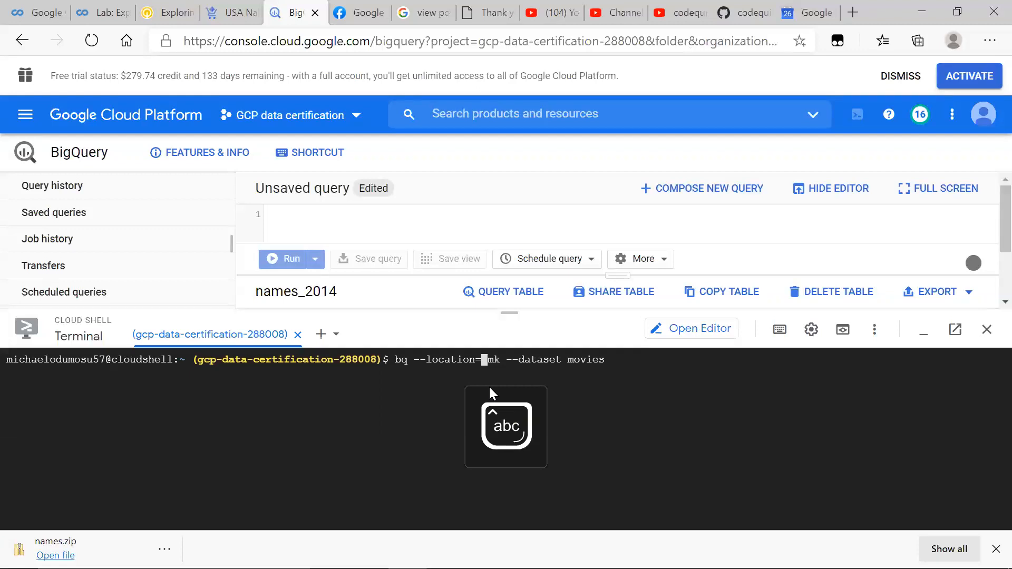
type("u")
key("BackSpace")
key("Caps_Lock")
type("US")
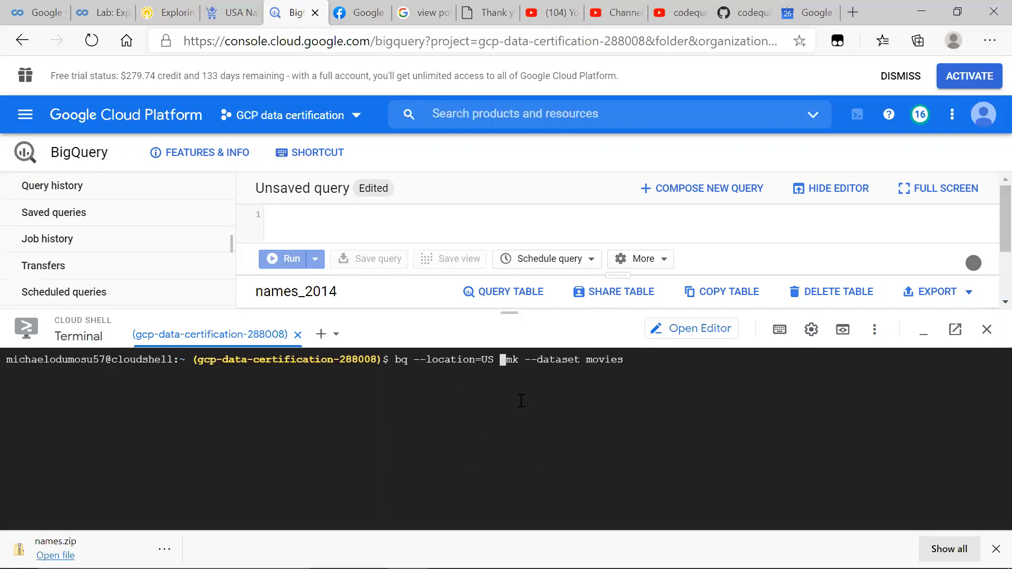
key("Return")
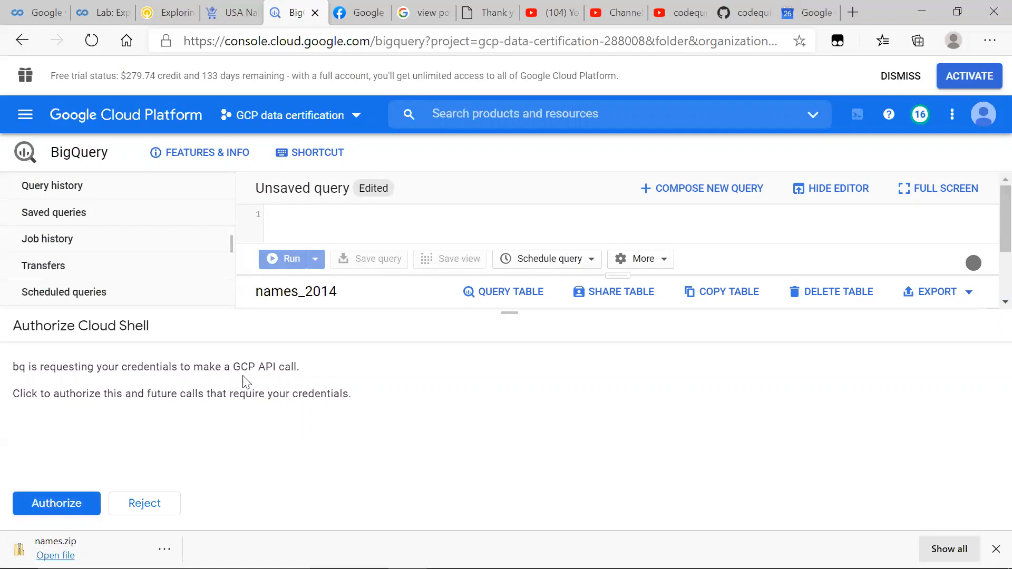
Step: Read the Cloud Shell credentials request and authorize bq to make GCP API calls
scroll(293, 185, "down", 2)
scroll(294, 185, "up", 2)
left_click_drag(189, 434, 54, 436)
left_click(76, 443)
left_click(68, 505)
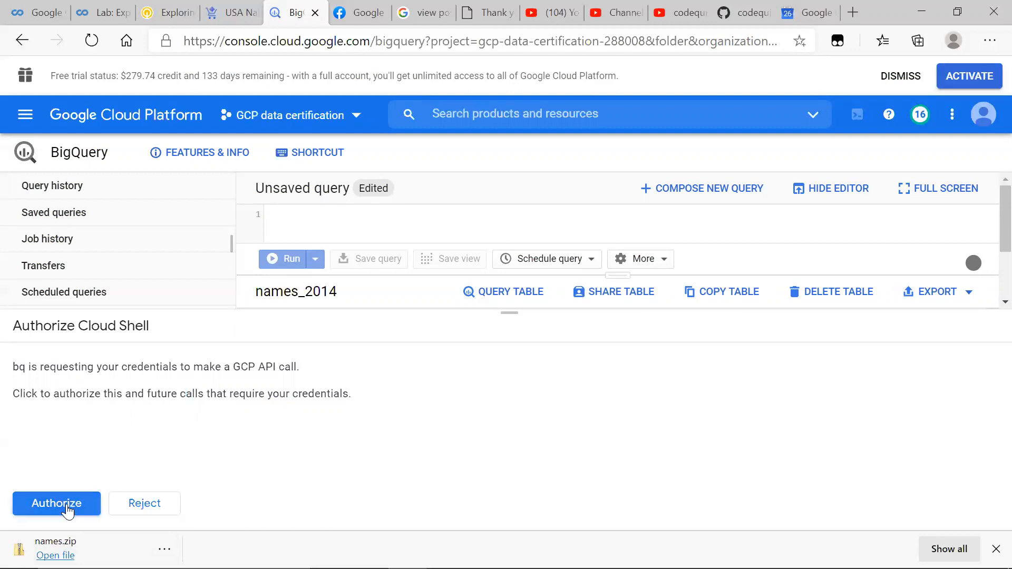
Step: Rerun the bq --location=US mk --dataset movies command in Cloud Shell
left_click(435, 500)
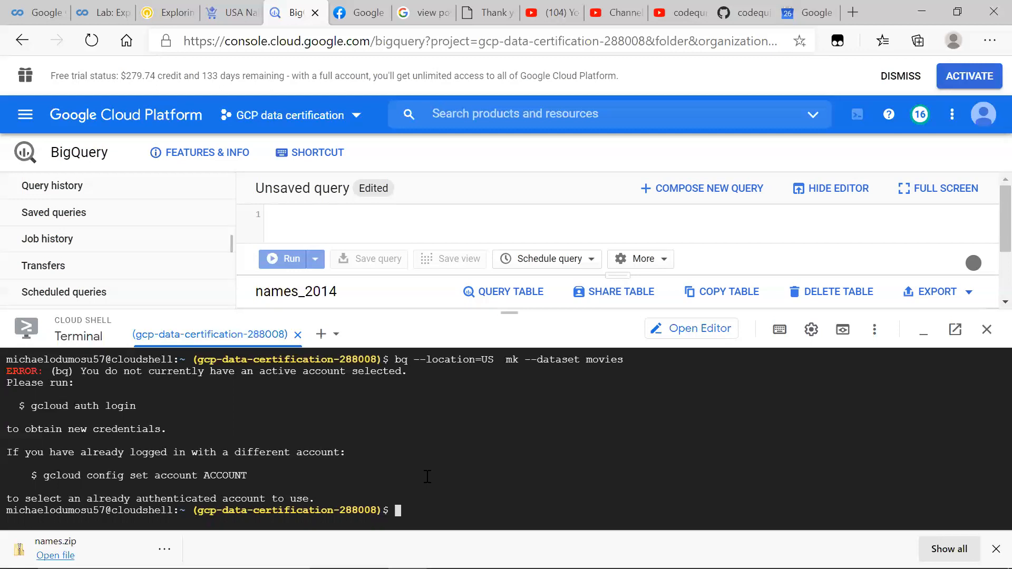
key("Up")
key("Return")
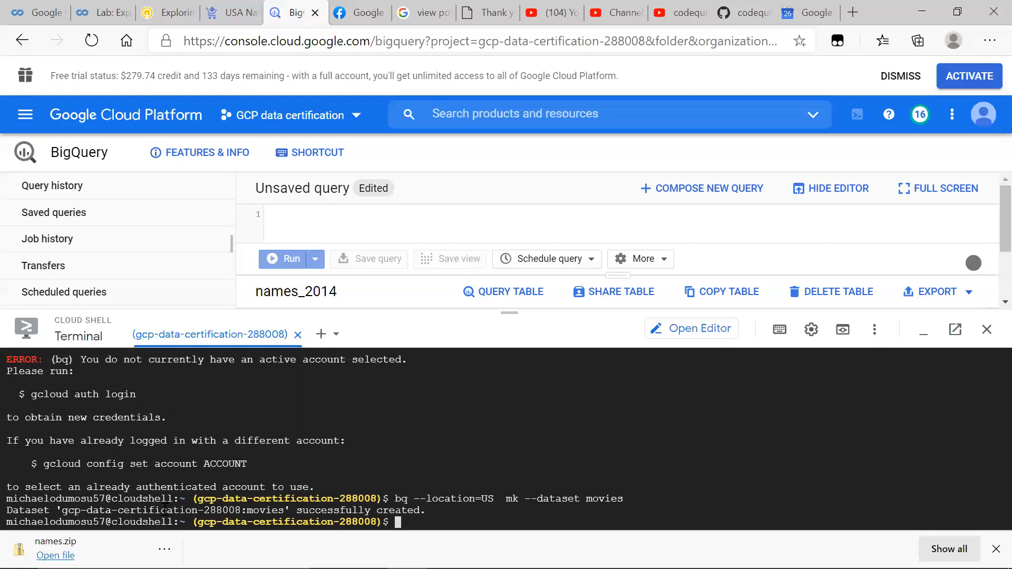
Step: Review the dataset creation output in the terminal and close Cloud Shell
scroll(215, 472, "up", 2)
scroll(216, 472, "down", 2)
scroll(216, 472, "up", 2)
scroll(216, 473, "down", 2)
left_click(986, 330)
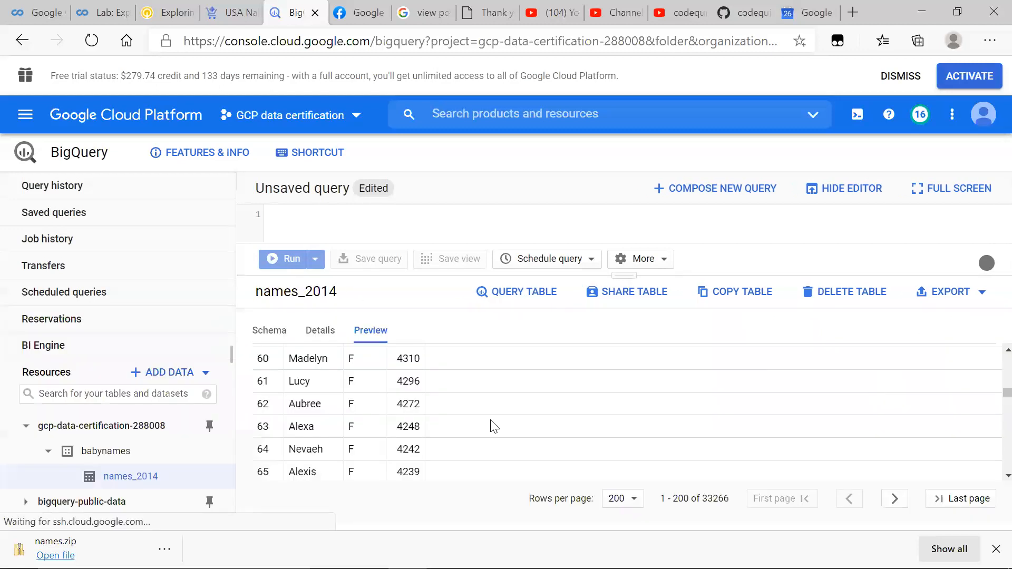
Step: Reload the BigQuery console to refresh the project's dataset list and select the names_2014 table under babynames
left_click(48, 451)
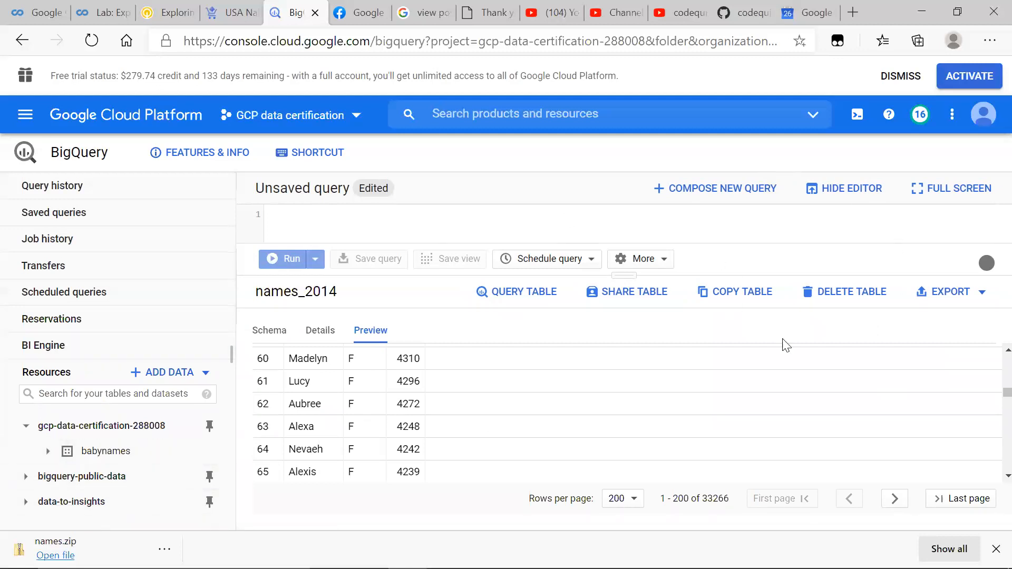
left_click(92, 43)
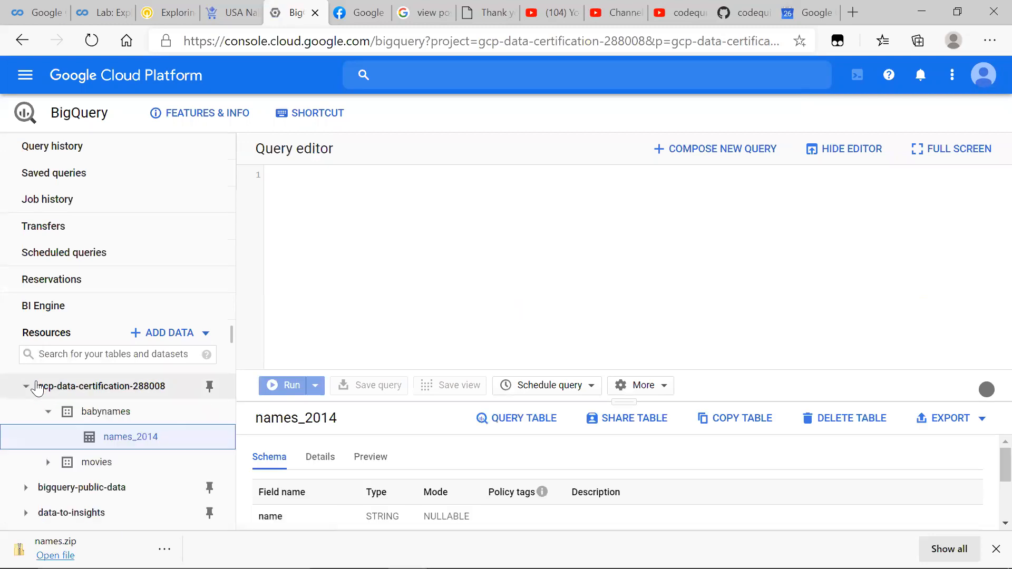
left_click(28, 387)
left_click(27, 387)
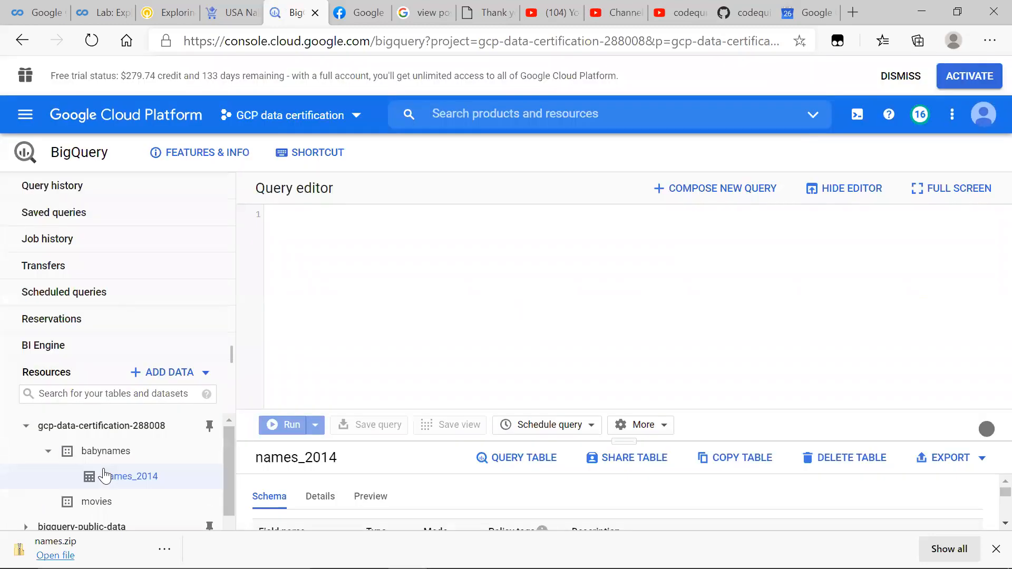
left_click(101, 482)
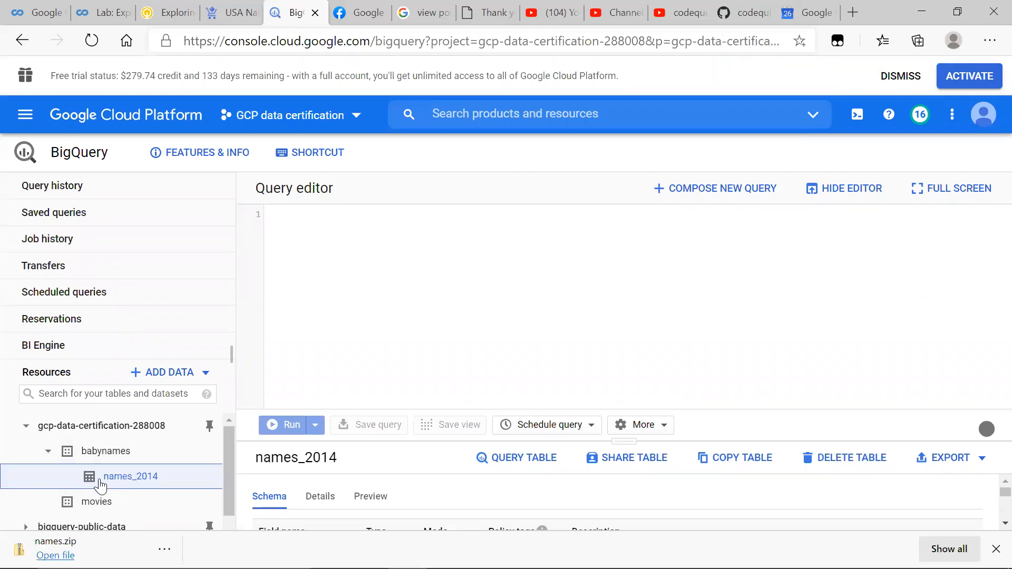
Step: Switch to Visual Studio Code and copy the Task 5 SELECT query from README.md, leaving out the code fence lines
key("alt+Tab")
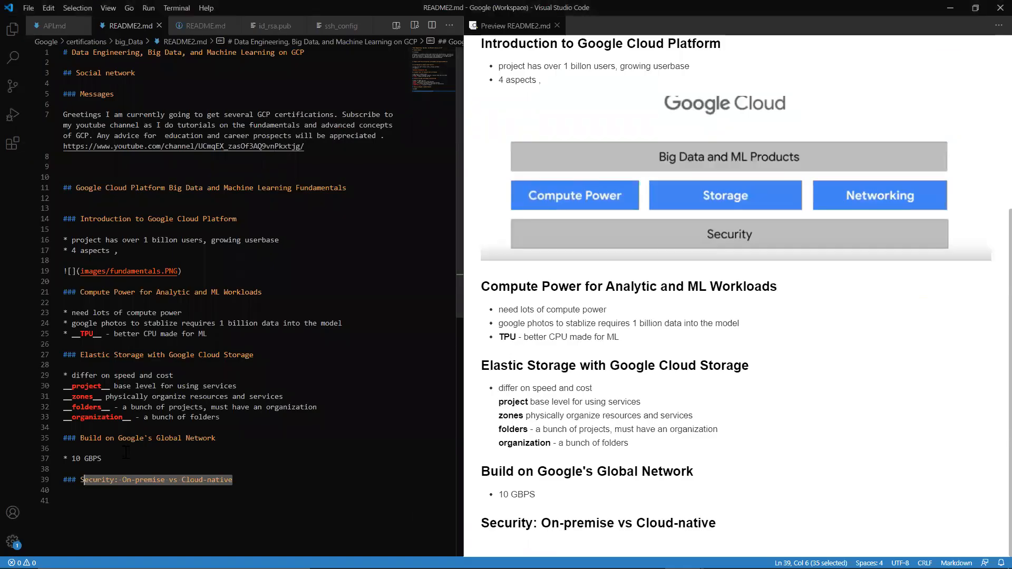
left_click(205, 26)
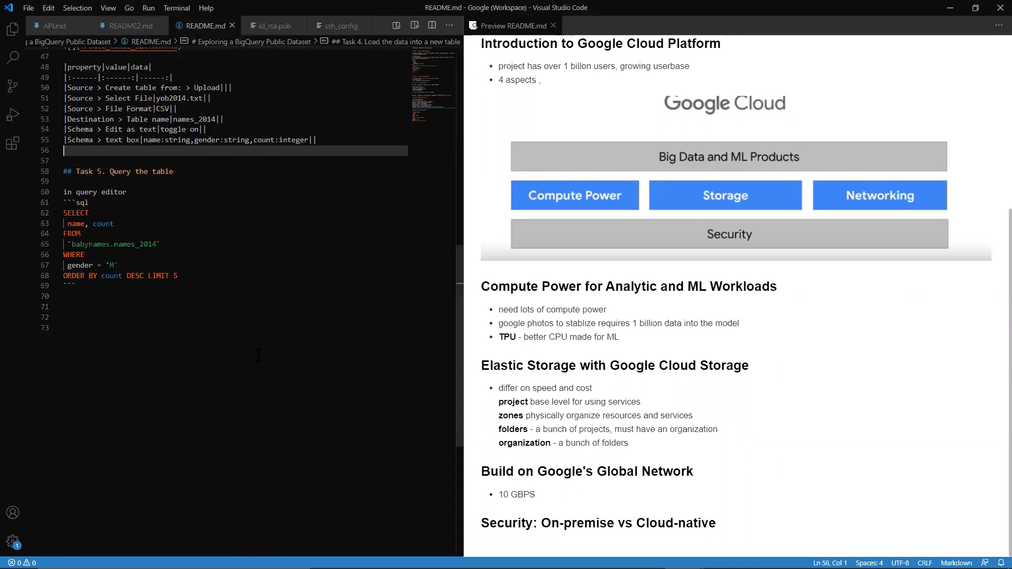
left_click_drag(180, 275, 43, 204)
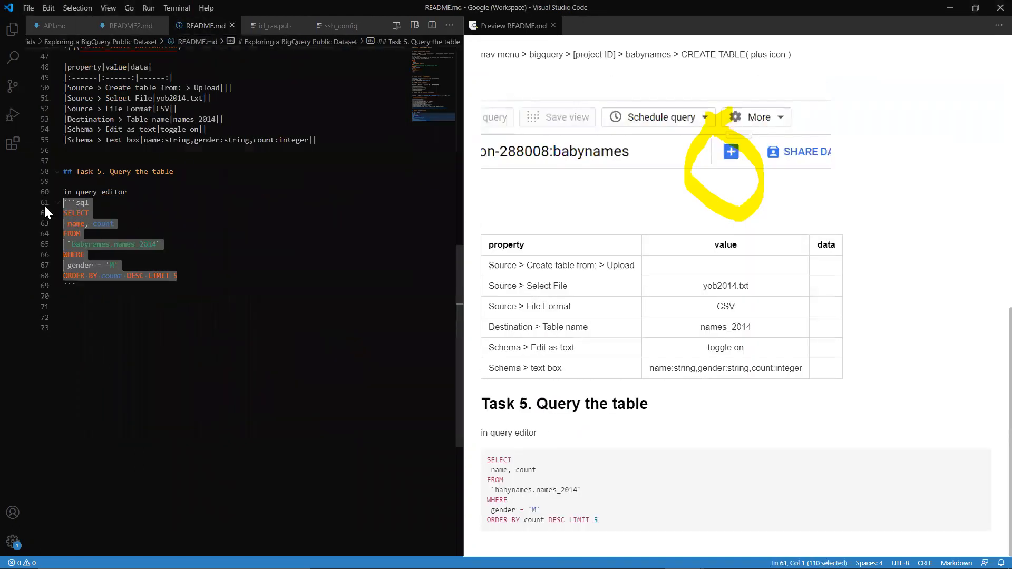
left_click(217, 256)
left_click_drag(178, 275, 55, 214)
key("ctrl+c")
Step: Switch back to BigQuery, run the copied babynames.names_2014 query in the query editor, and enlarge the results area to review the rows
key("alt+Tab")
key("ctrl+v")
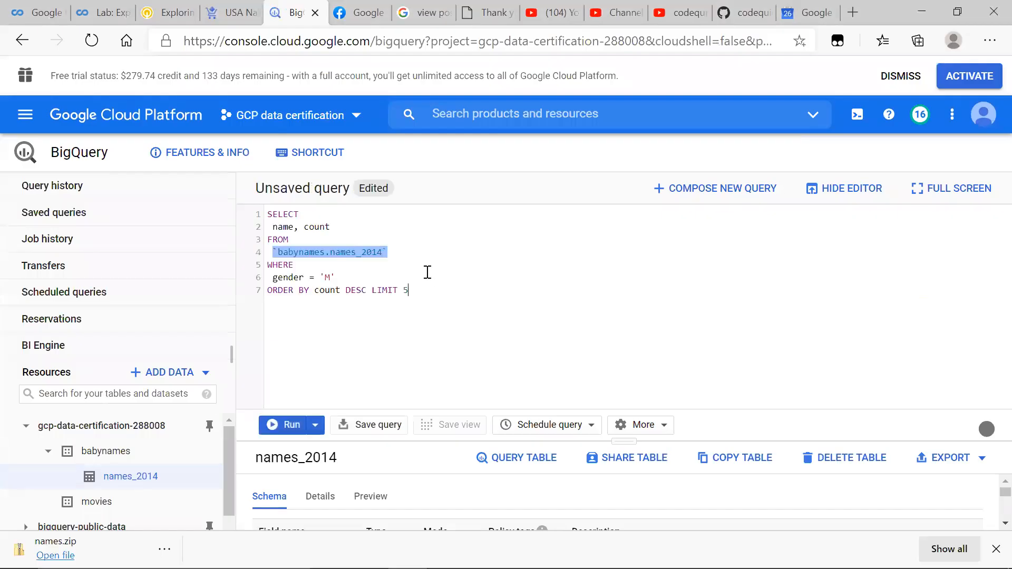
left_click(275, 429)
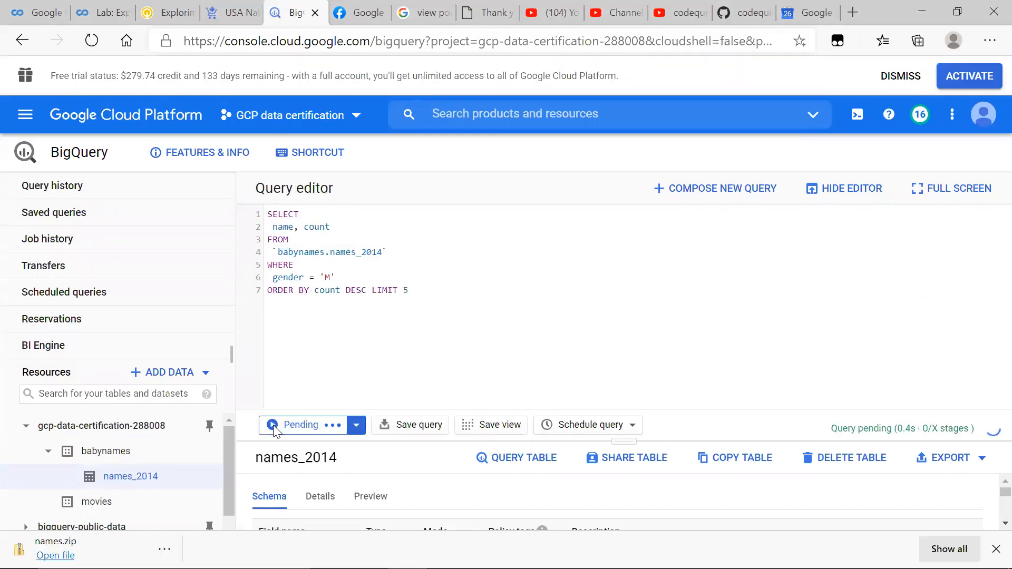
left_click_drag(631, 442, 552, 329)
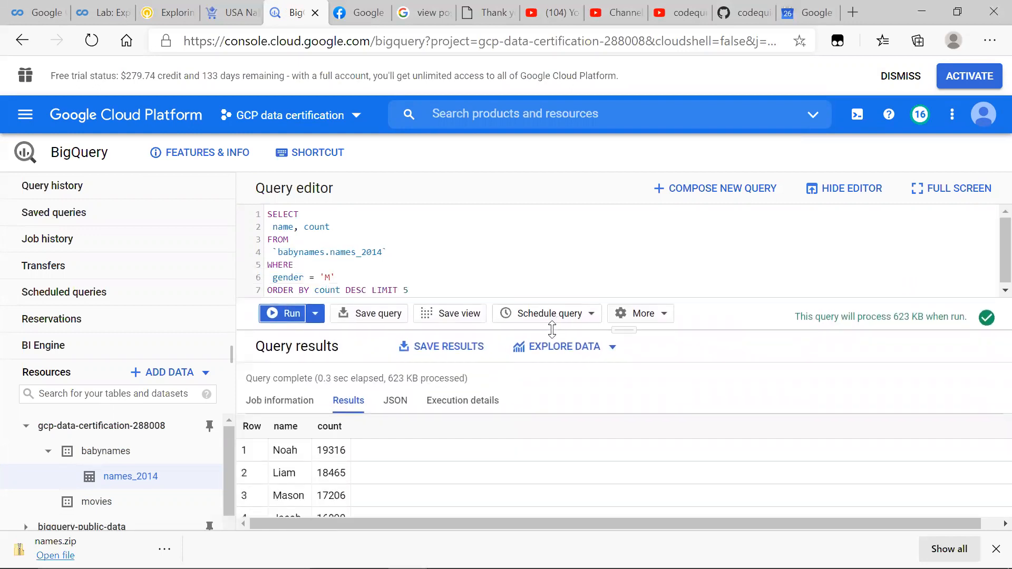
scroll(367, 473, "down", 2)
scroll(366, 469, "up", 2)
Step: Change the query's gender filter to 'F' and run it again
left_click(331, 278)
key("BackSpace")
type("f")
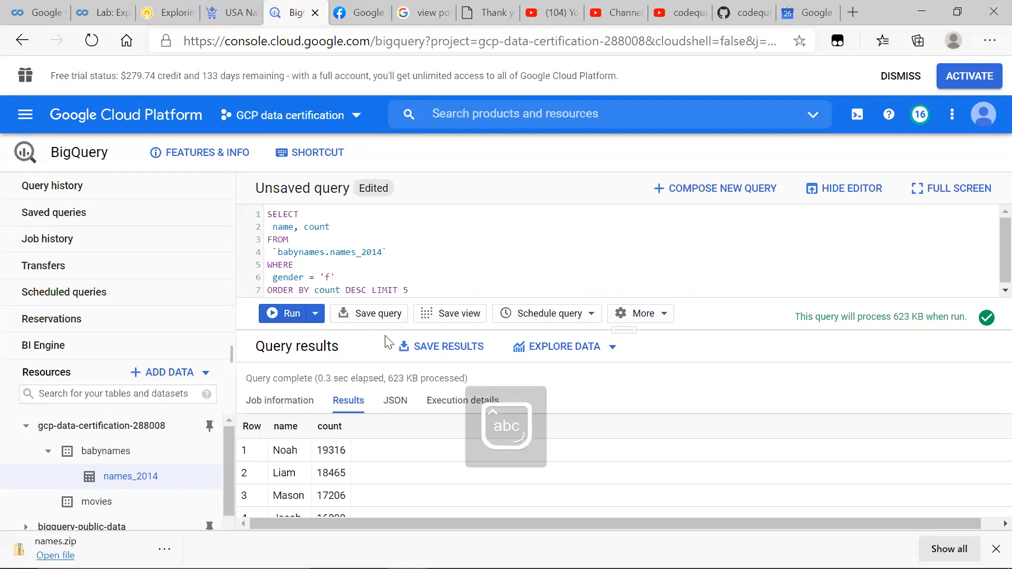
key("Caps_Lock")
key("BackSpace")
type("F")
left_click(279, 313)
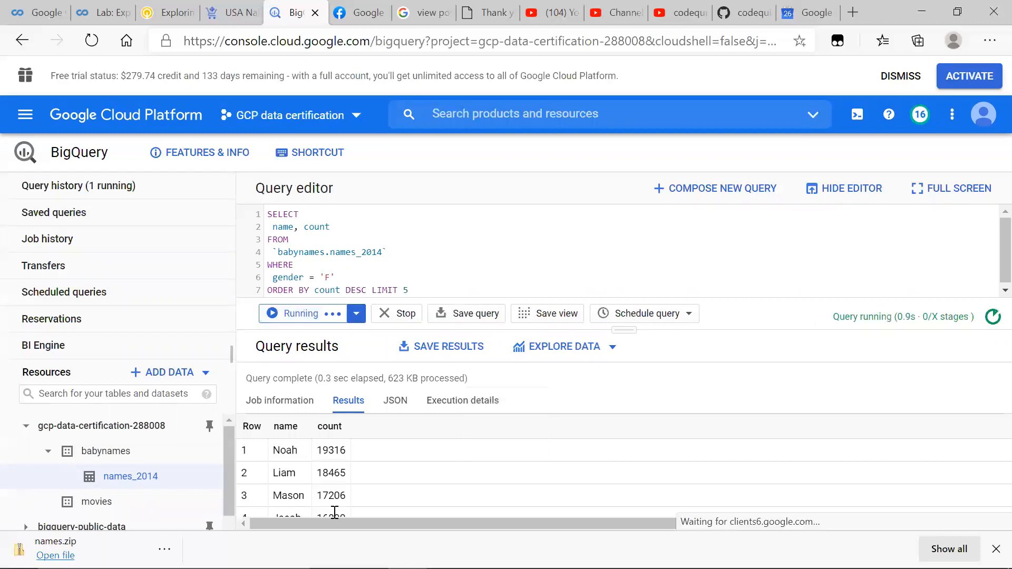